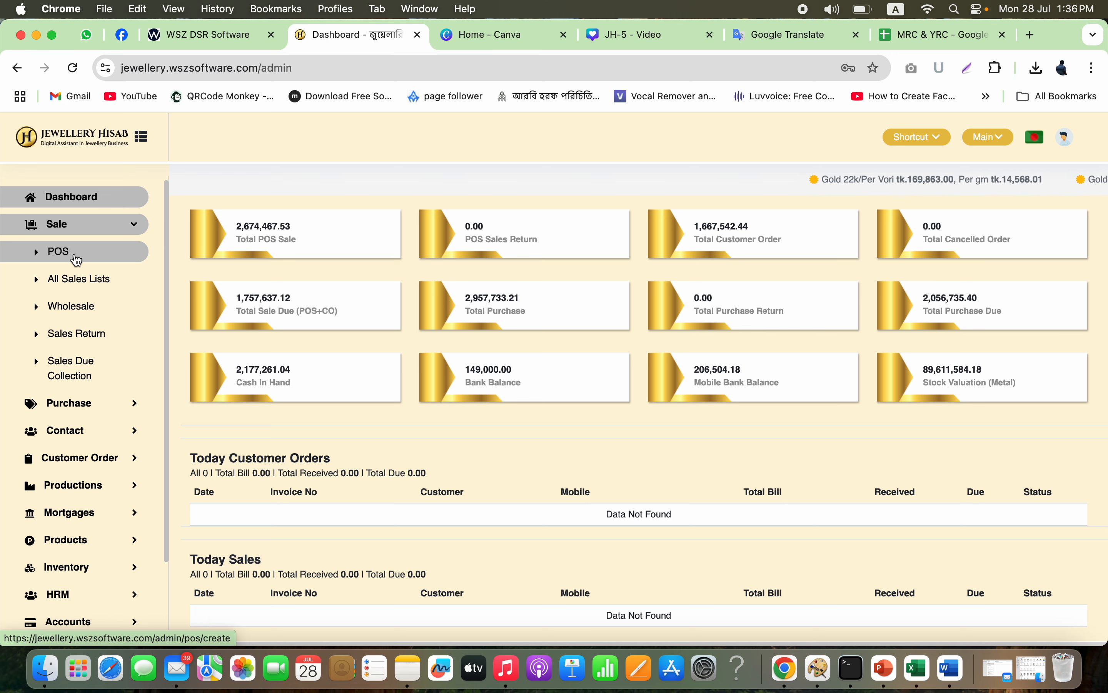
- Open the POS sale entry form
{"action": "left_click", "coordinate": [934, 138]}
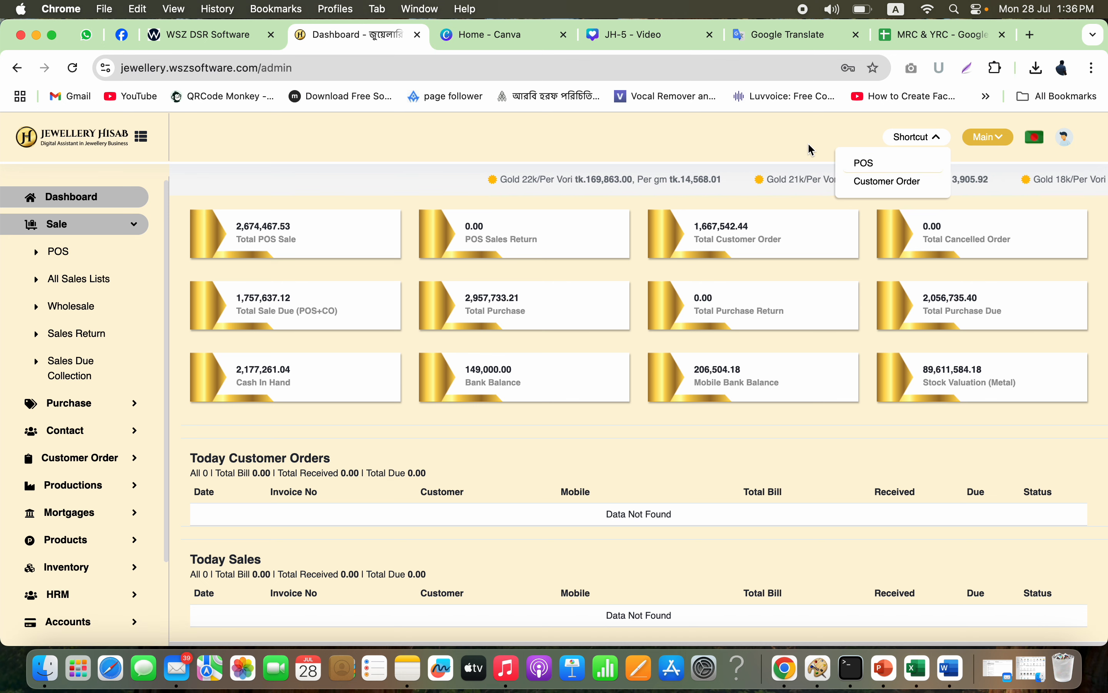
{"action": "left_click", "coordinate": [922, 139]}
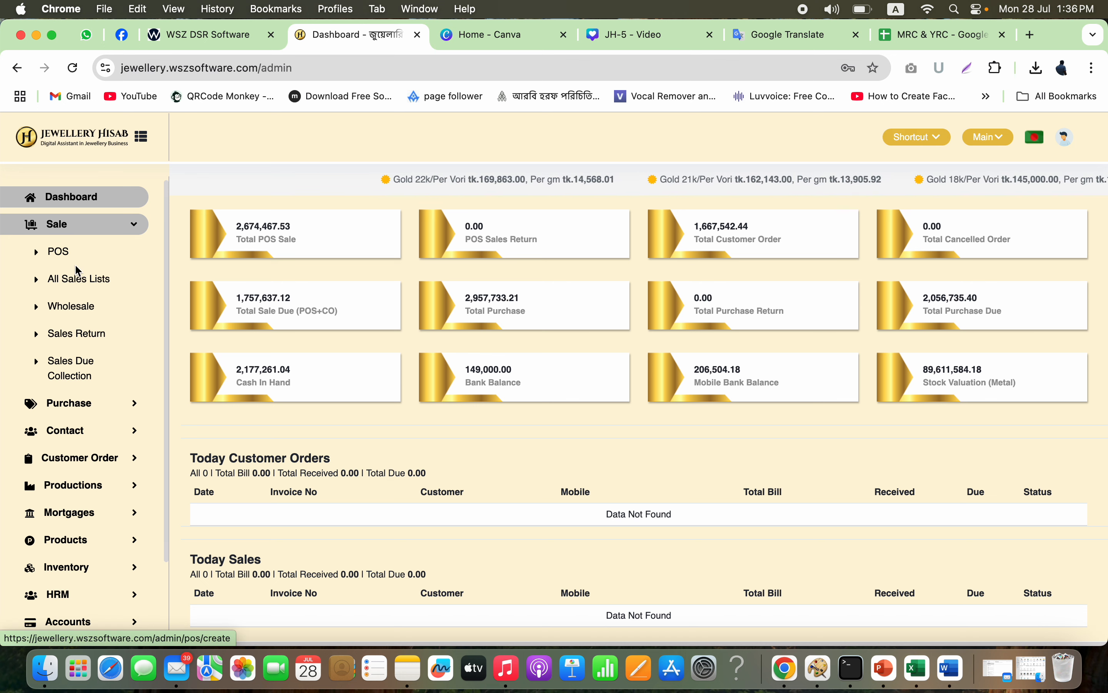
{"action": "left_click", "coordinate": [106, 259]}
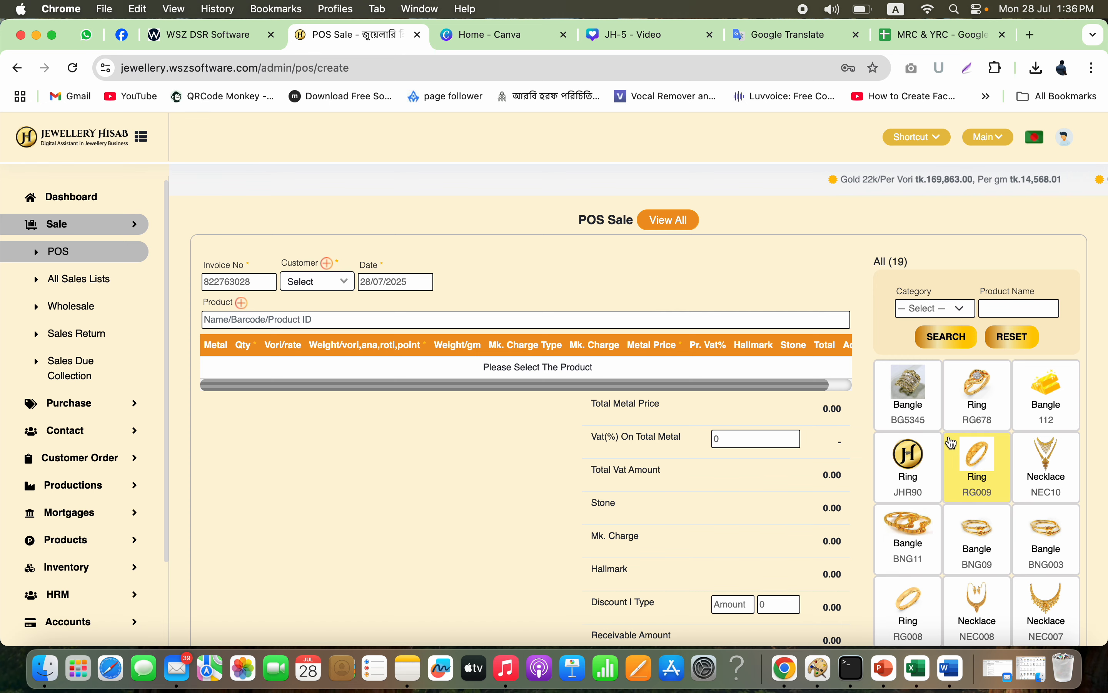
- Look through the product catalogue and the totals section of the POS sale form
{"action": "scroll", "coordinate": [950, 440], "scroll_direction": "down", "scroll_amount": 5}
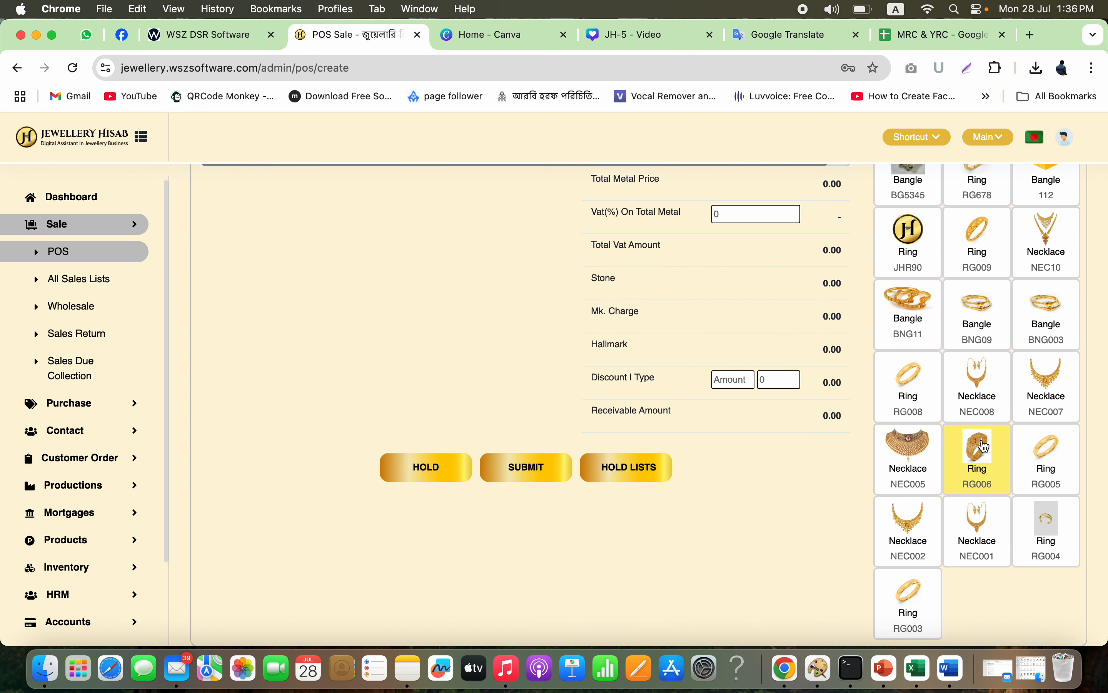
{"action": "scroll", "coordinate": [985, 445], "scroll_direction": "up", "scroll_amount": 5}
{"action": "scroll", "coordinate": [986, 446], "scroll_direction": "down", "scroll_amount": 5}
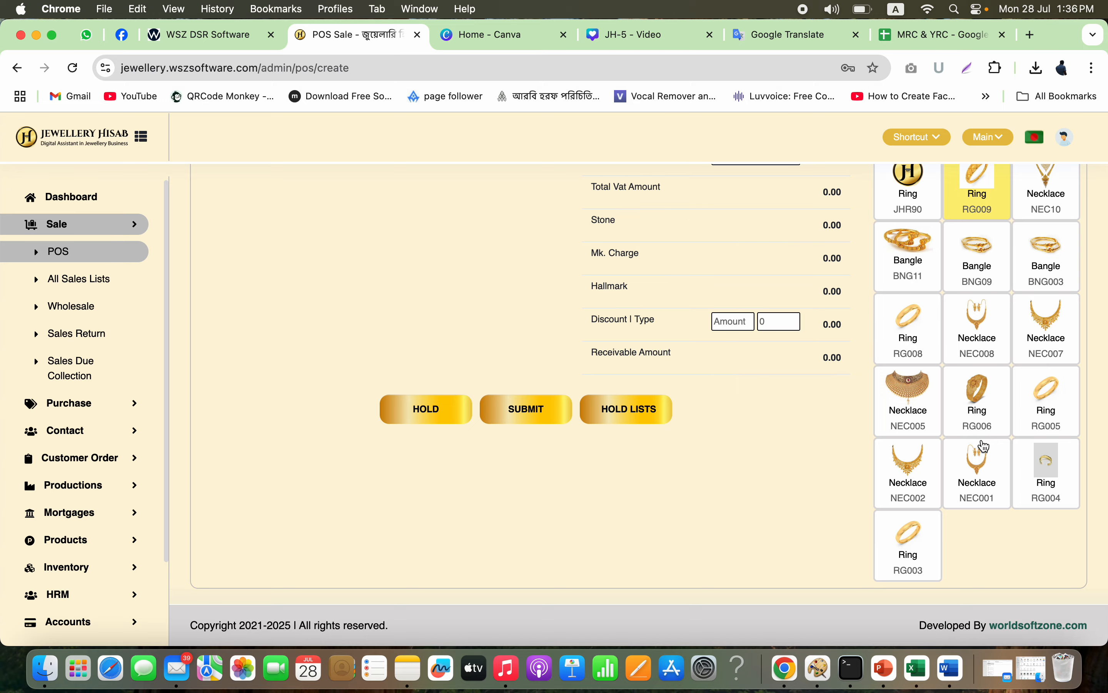
{"action": "scroll", "coordinate": [985, 447], "scroll_direction": "up", "scroll_amount": 5}
{"action": "scroll", "coordinate": [985, 446], "scroll_direction": "down", "scroll_amount": 5}
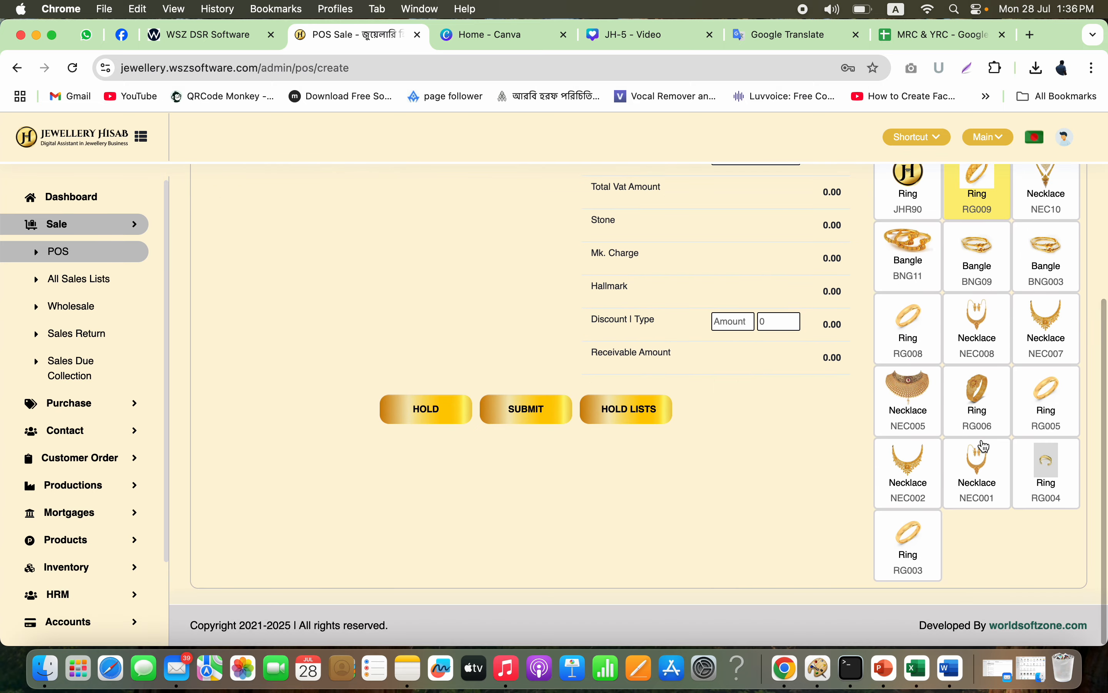
{"action": "scroll", "coordinate": [985, 447], "scroll_direction": "up", "scroll_amount": 5}
{"action": "scroll", "coordinate": [985, 447], "scroll_direction": "down", "scroll_amount": 5}
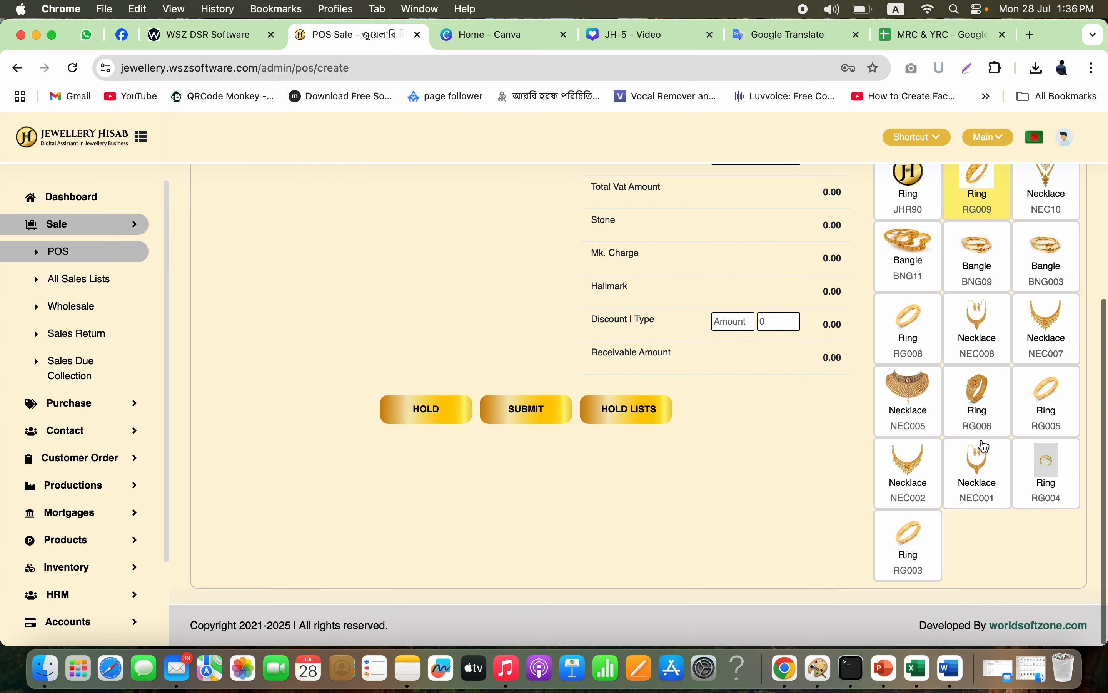
{"action": "scroll", "coordinate": [985, 446], "scroll_direction": "up", "scroll_amount": 5}
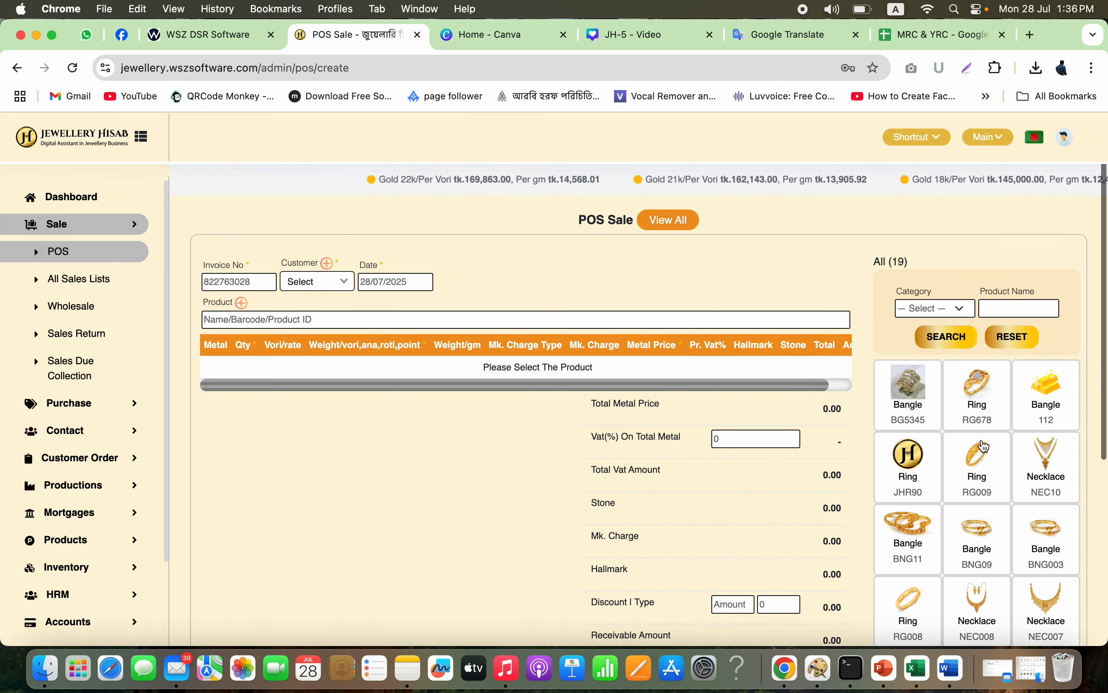
- Add the ring with product code RG678 and the necklace with code NEC10 to the sale
{"action": "left_click", "coordinate": [632, 320]}
{"action": "type", "text": "RG"}
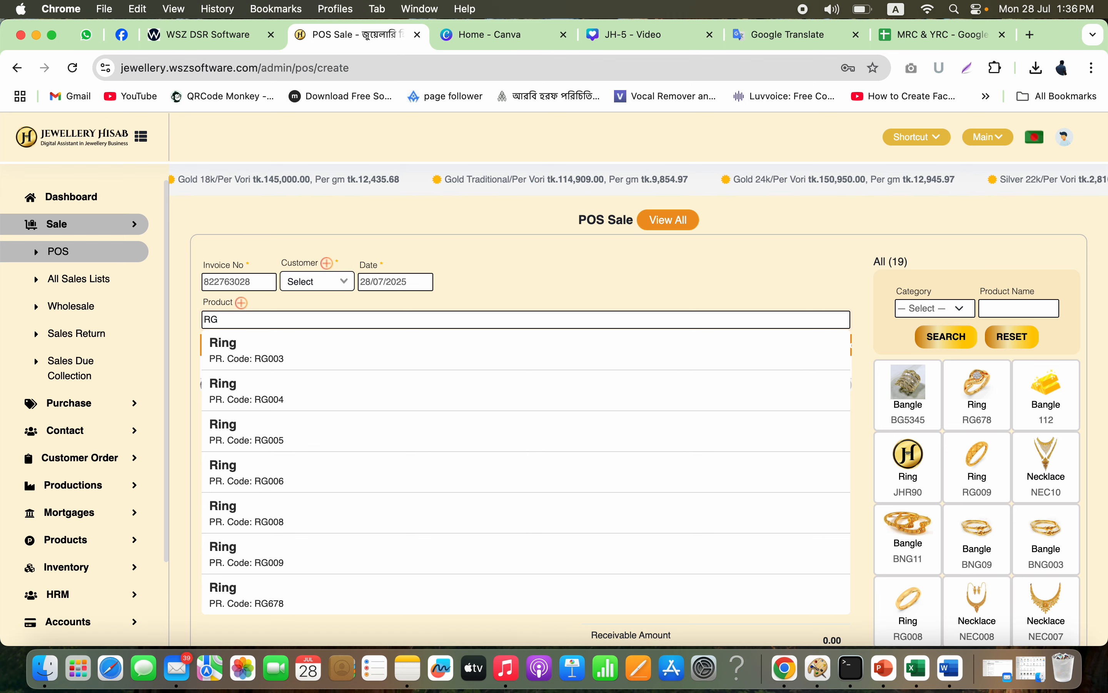
{"action": "type", "text": "678"}
{"action": "key", "text": "Return"}
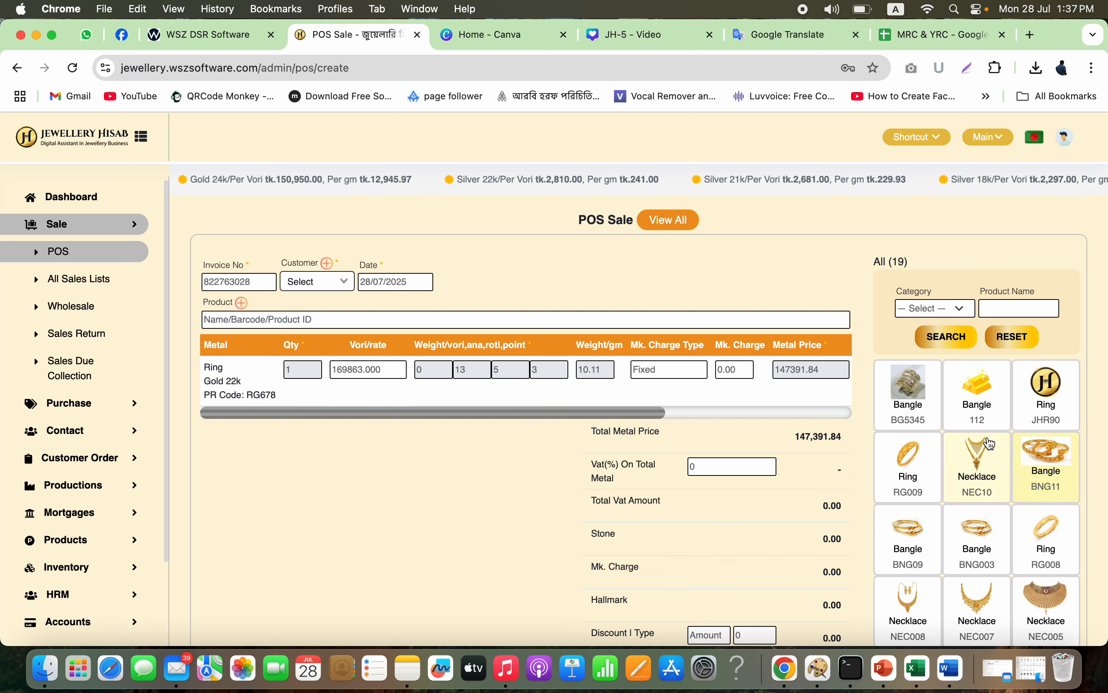
{"action": "left_click", "coordinate": [981, 463]}
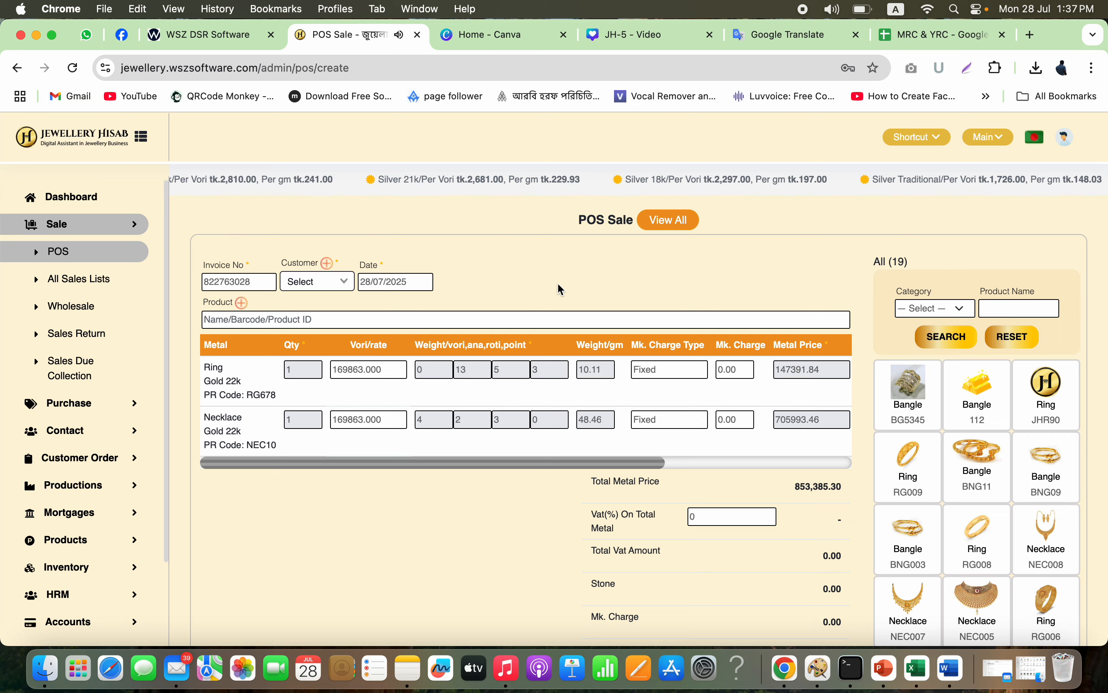
{"action": "left_click", "coordinate": [327, 264]}
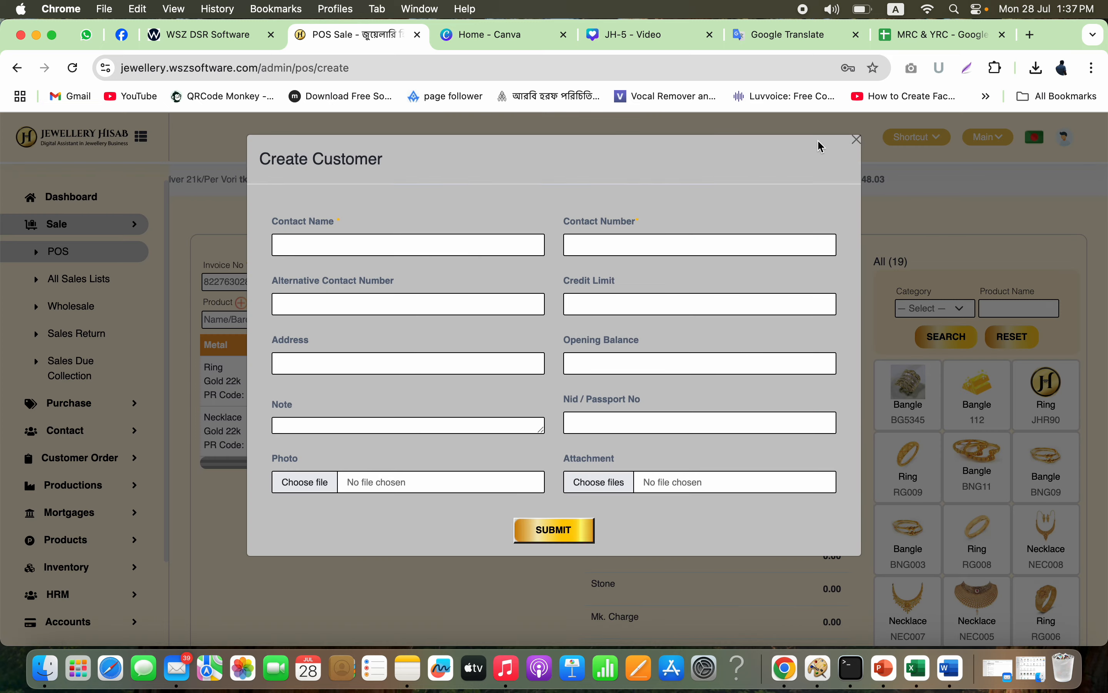
{"action": "left_click", "coordinate": [856, 140]}
{"action": "left_click", "coordinate": [320, 280]}
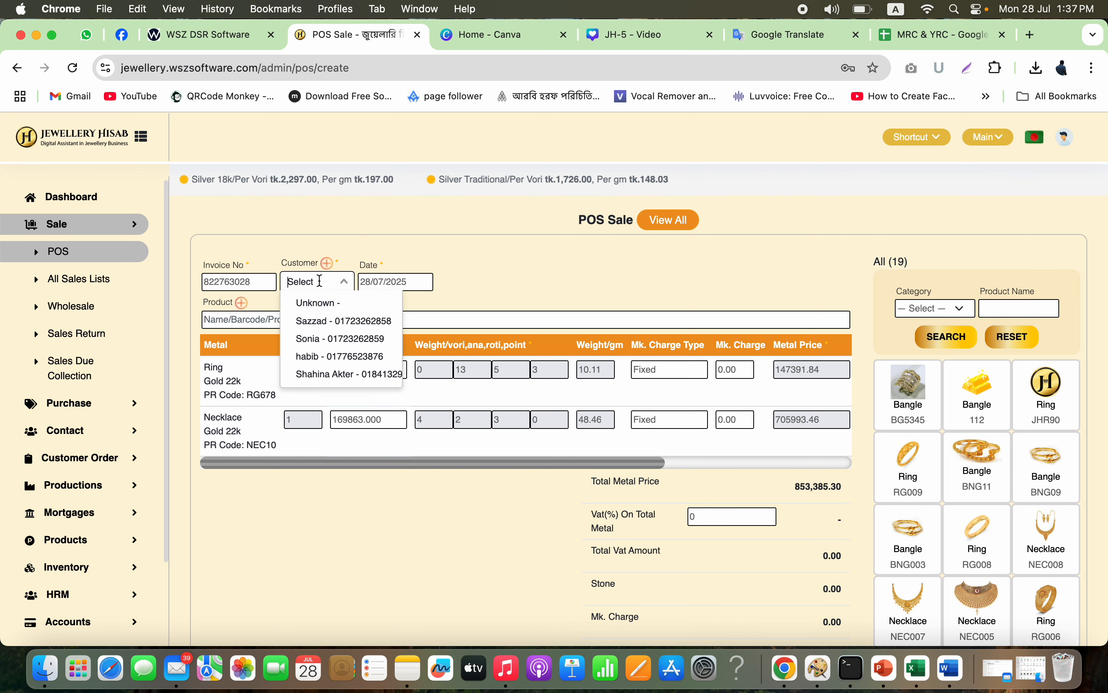
{"action": "type", "text": "5"}
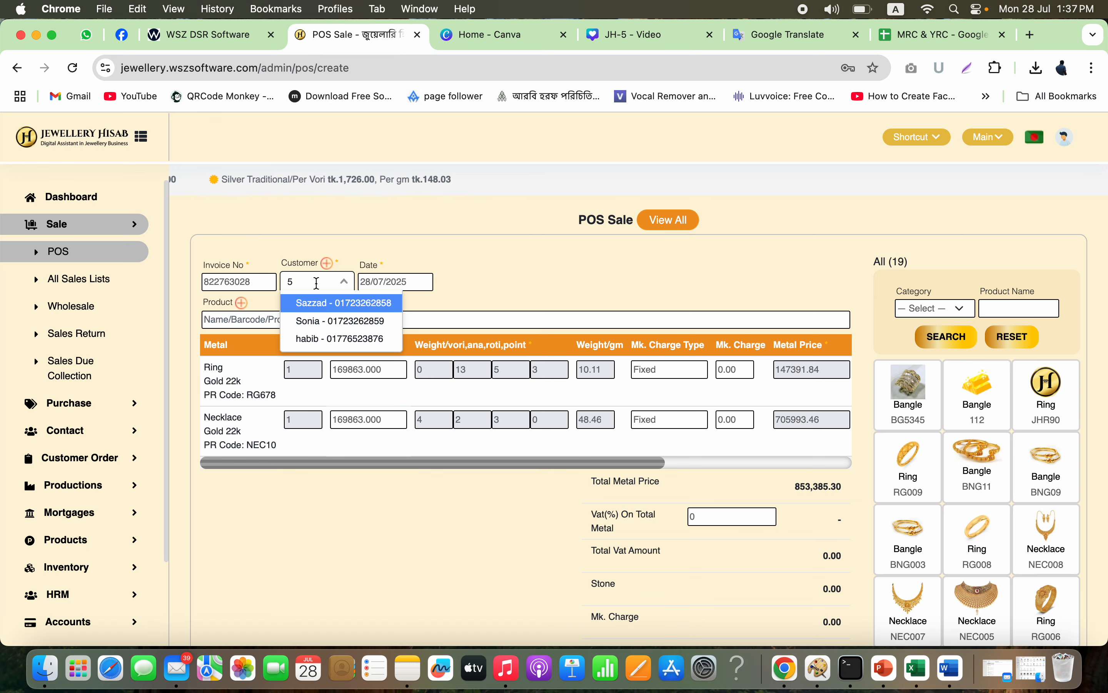
{"action": "key", "text": "BackSpace"}
{"action": "left_click", "coordinate": [328, 265]}
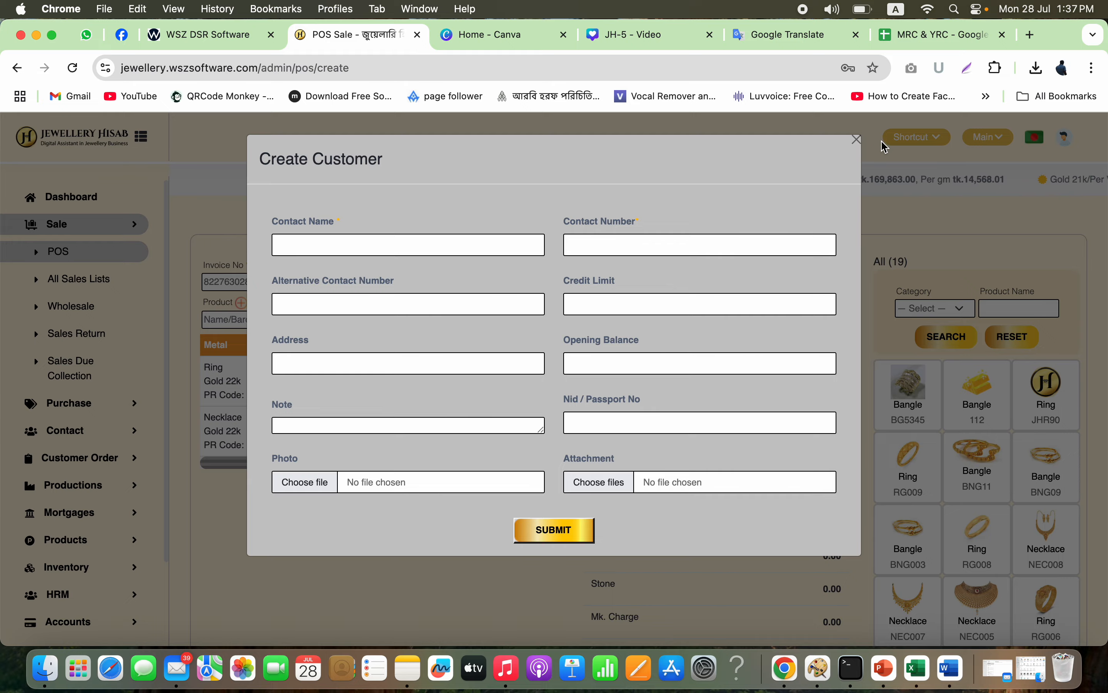
{"action": "left_click", "coordinate": [858, 140]}
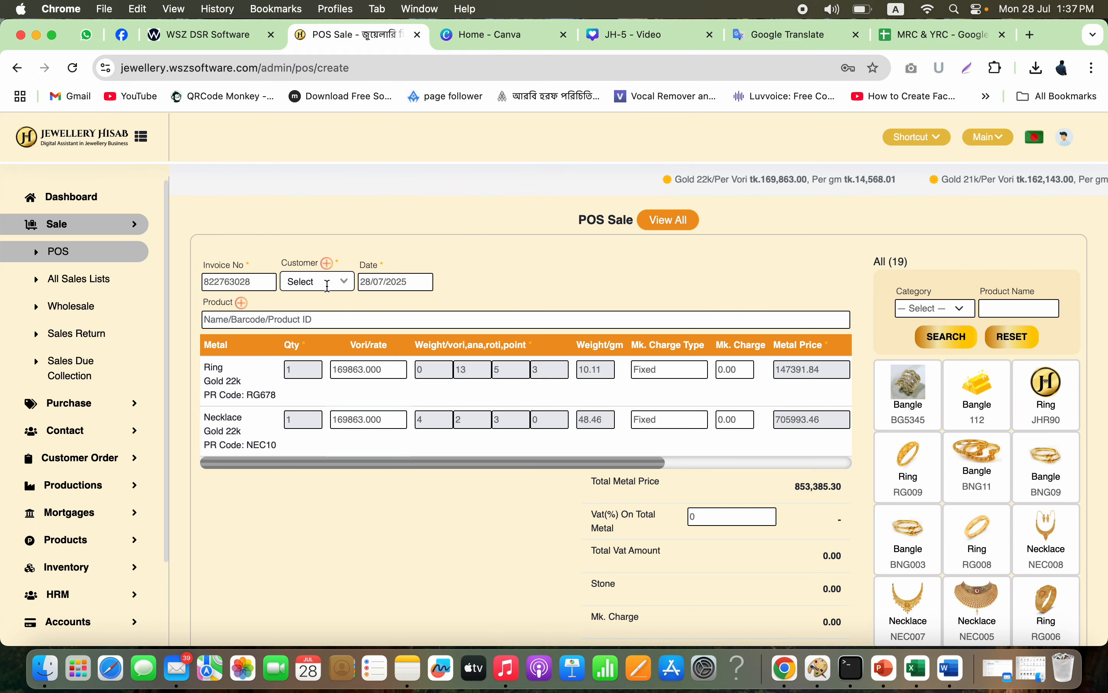
{"action": "left_click", "coordinate": [328, 264]}
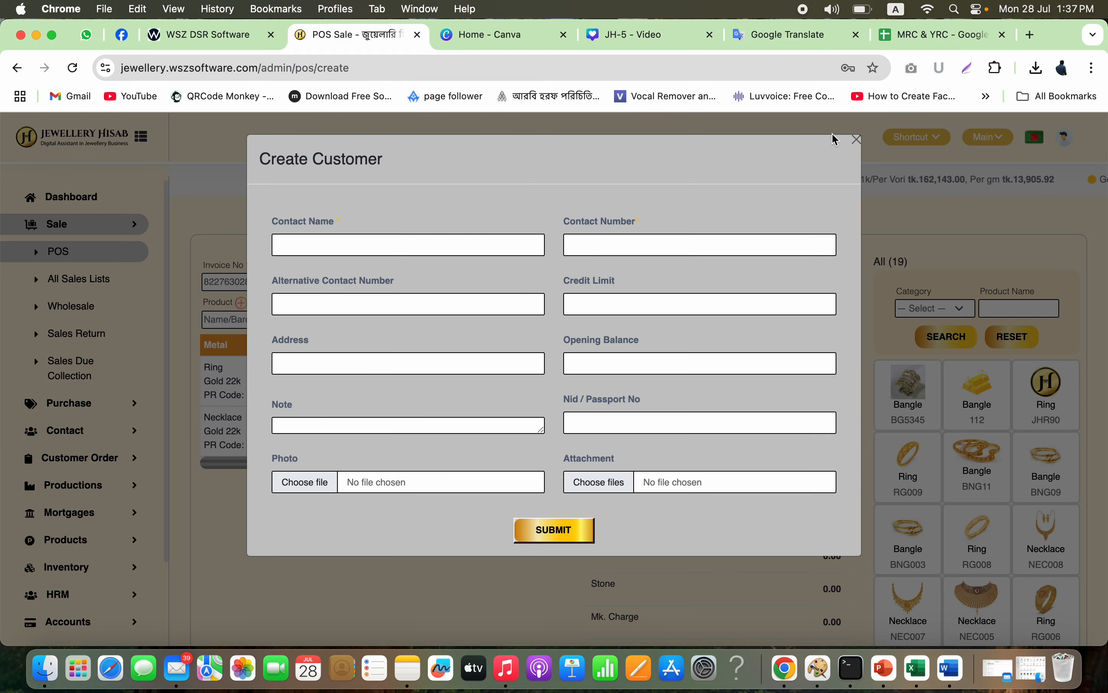
{"action": "left_click", "coordinate": [857, 140]}
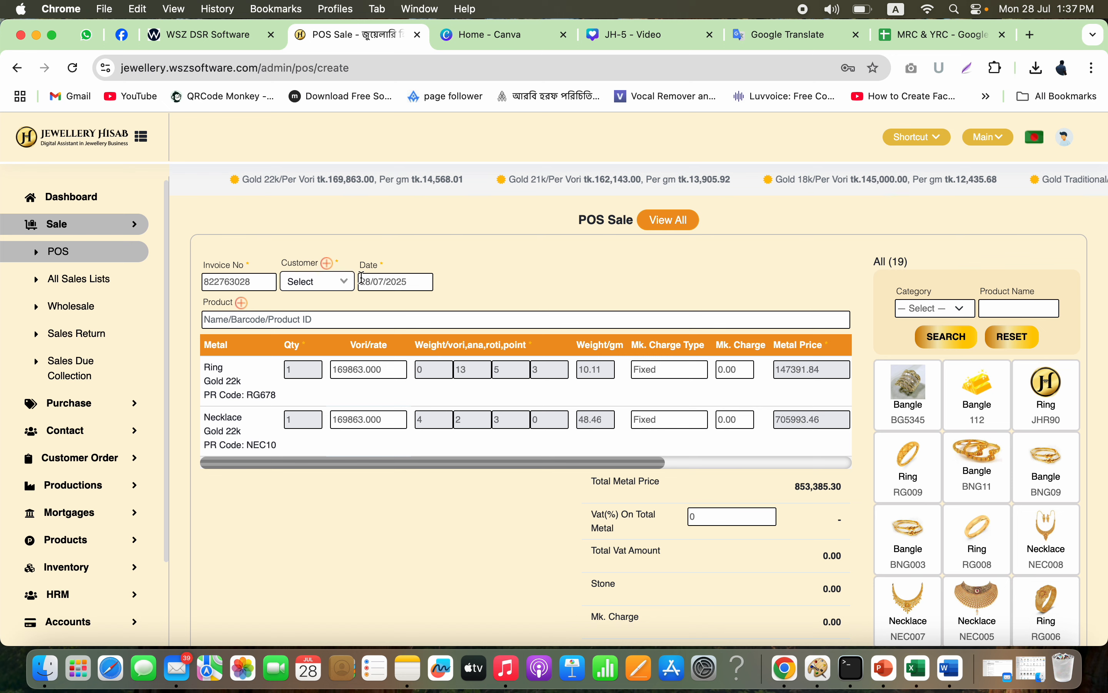
- Set the customer of the sale to Unknown
{"action": "left_click", "coordinate": [349, 287]}
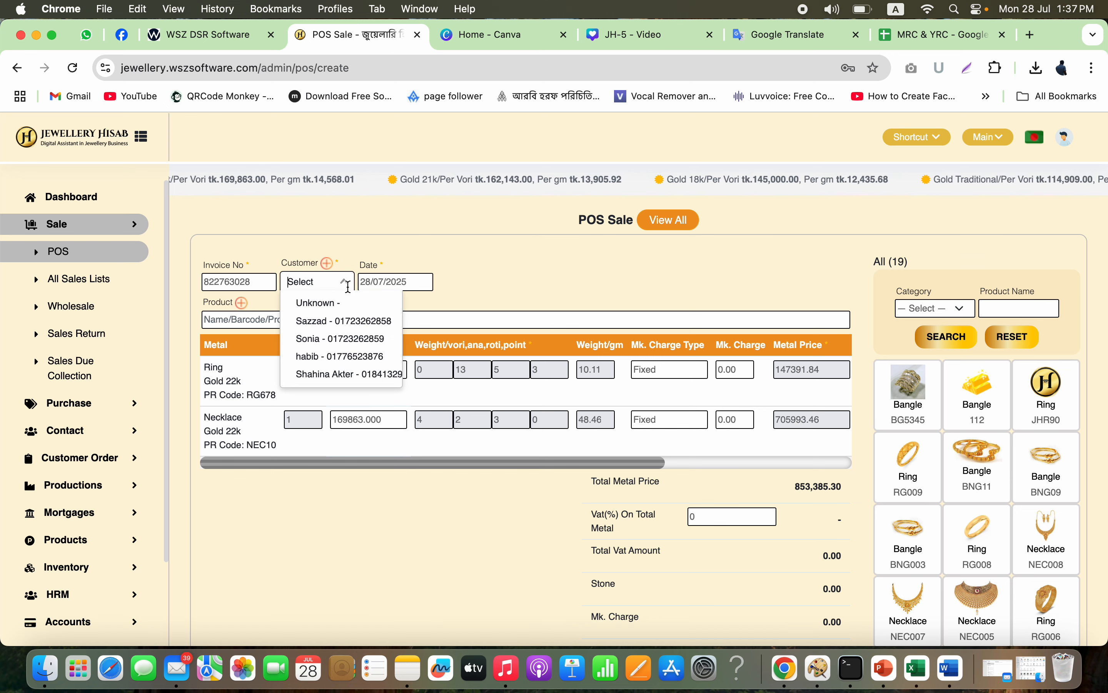
{"action": "left_click", "coordinate": [330, 303]}
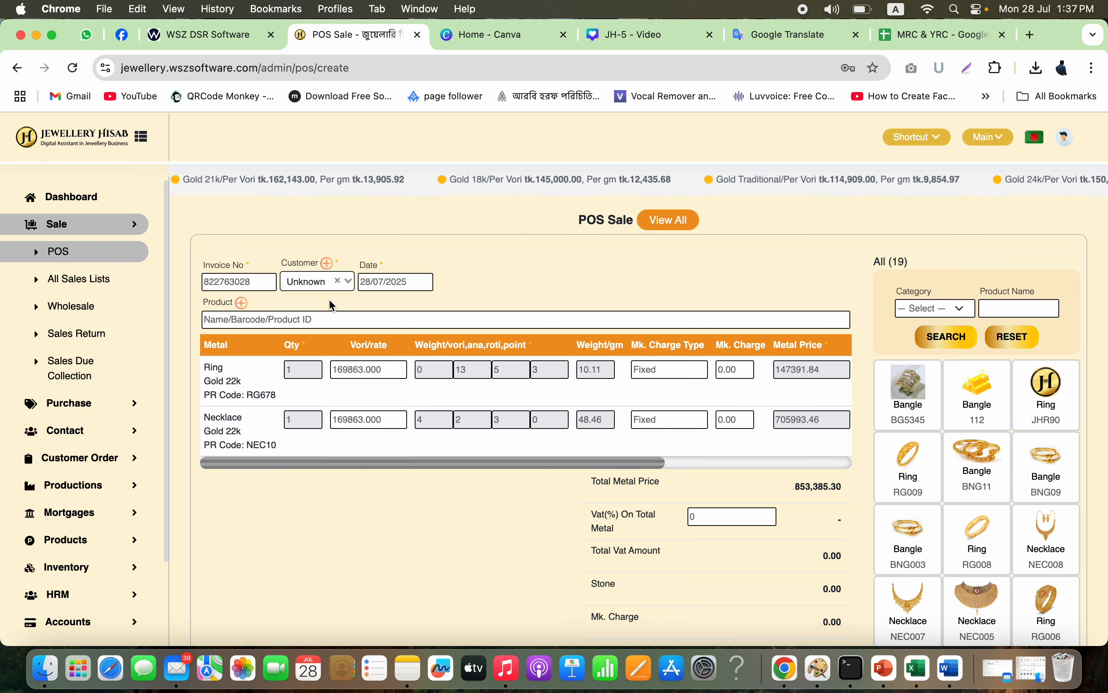
- Review all columns of the two item rows and the sale totals, including the total metal price
{"action": "scroll", "coordinate": [556, 489], "scroll_direction": "down", "scroll_amount": 3}
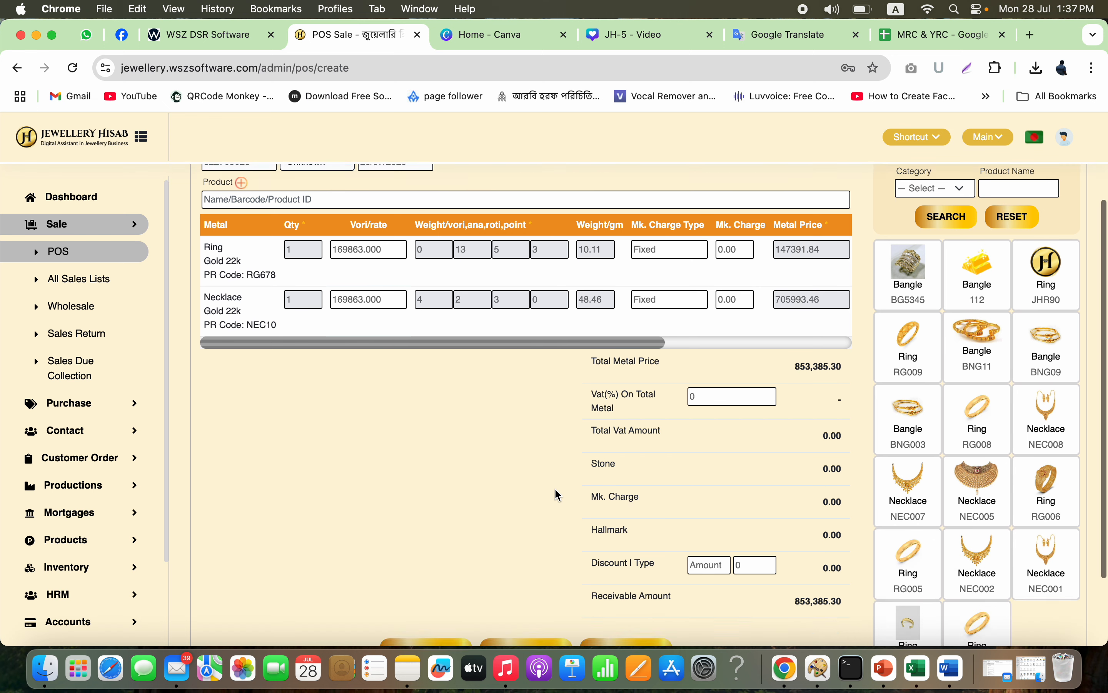
{"action": "scroll", "coordinate": [555, 490], "scroll_direction": "down", "scroll_amount": 2}
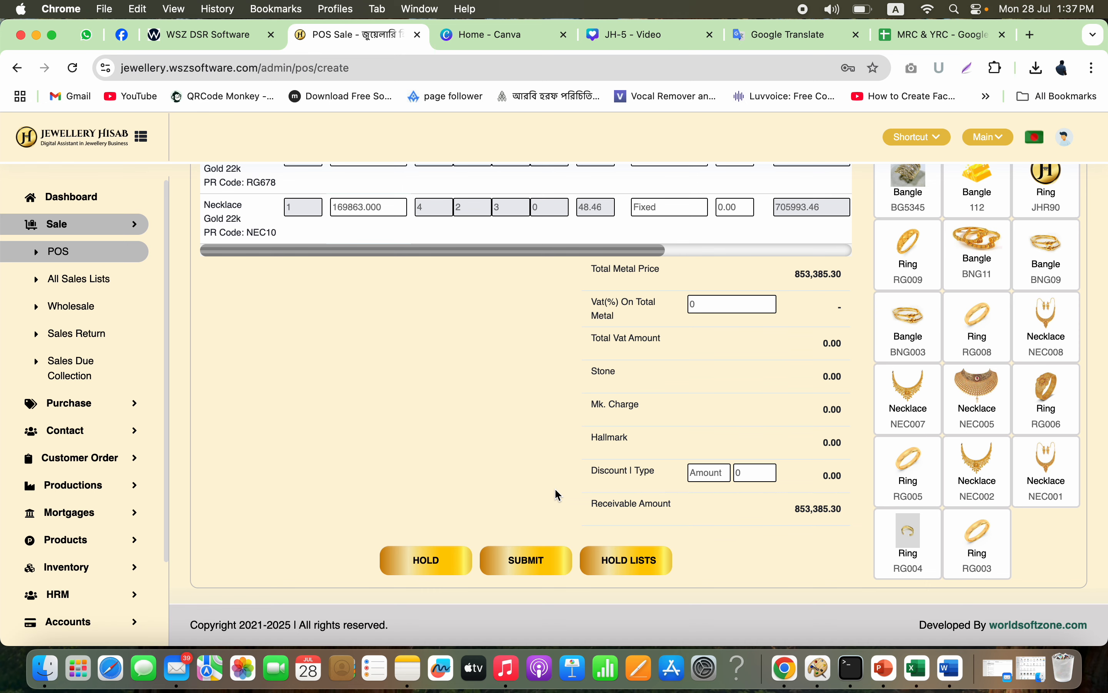
{"action": "scroll", "coordinate": [559, 493], "scroll_direction": "up", "scroll_amount": 4}
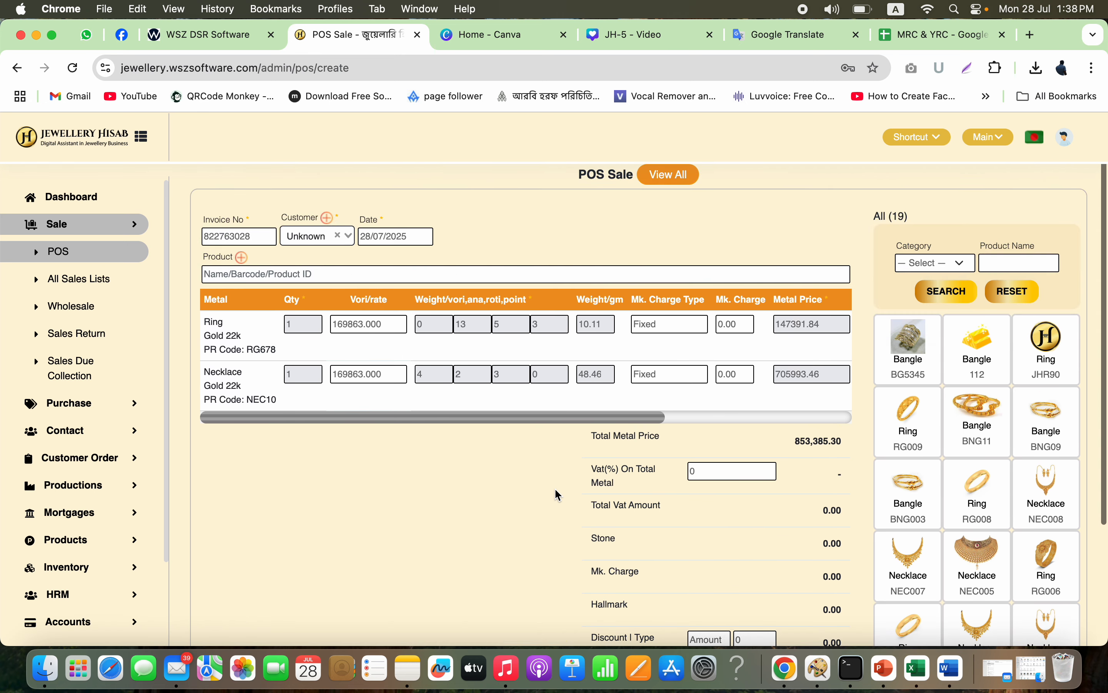
{"action": "scroll", "coordinate": [558, 494], "scroll_direction": "up", "scroll_amount": 1}
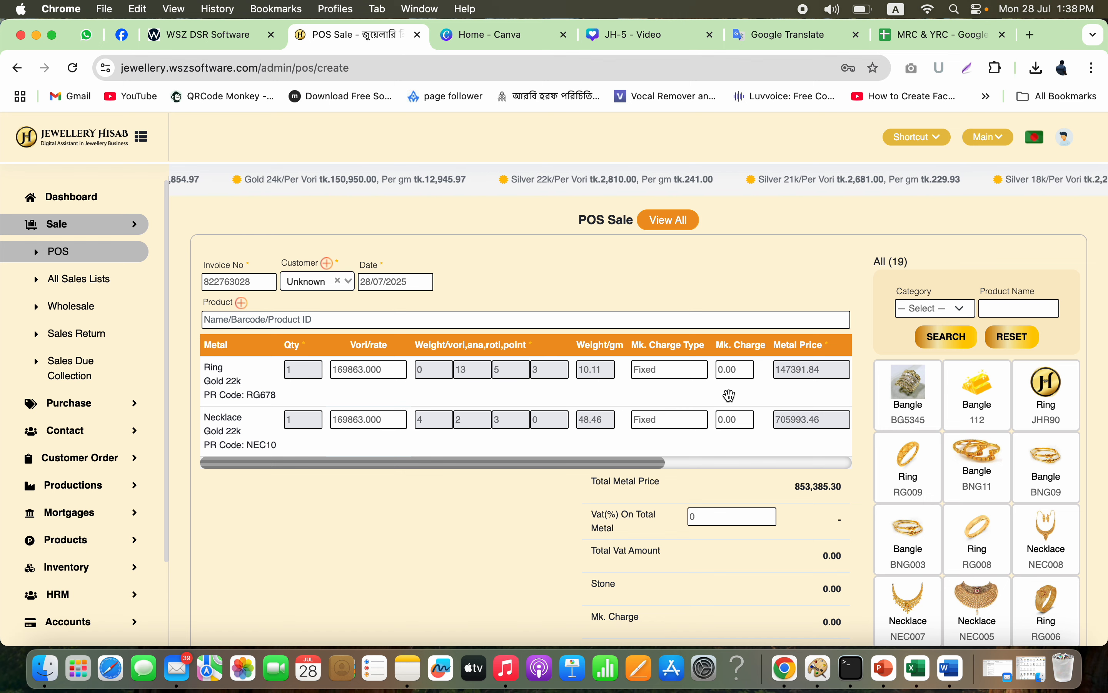
{"action": "scroll", "coordinate": [731, 396], "scroll_direction": "right", "scroll_amount": 5}
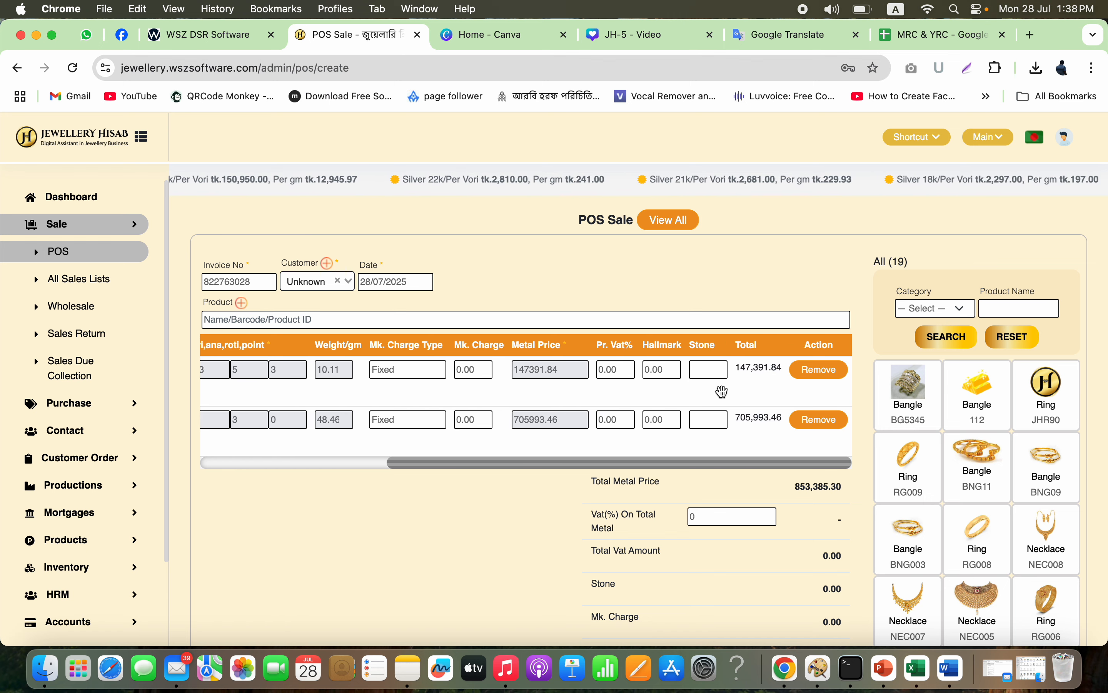
{"action": "double_click", "coordinate": [831, 491]}
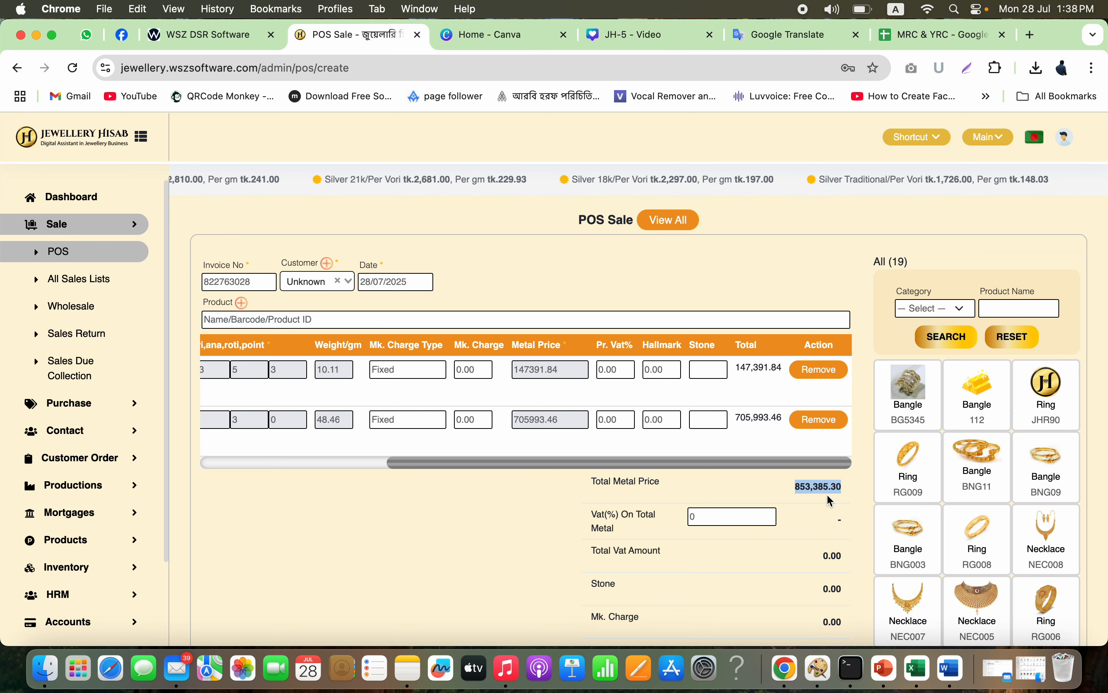
{"action": "scroll", "coordinate": [827, 495], "scroll_direction": "down", "scroll_amount": 5}
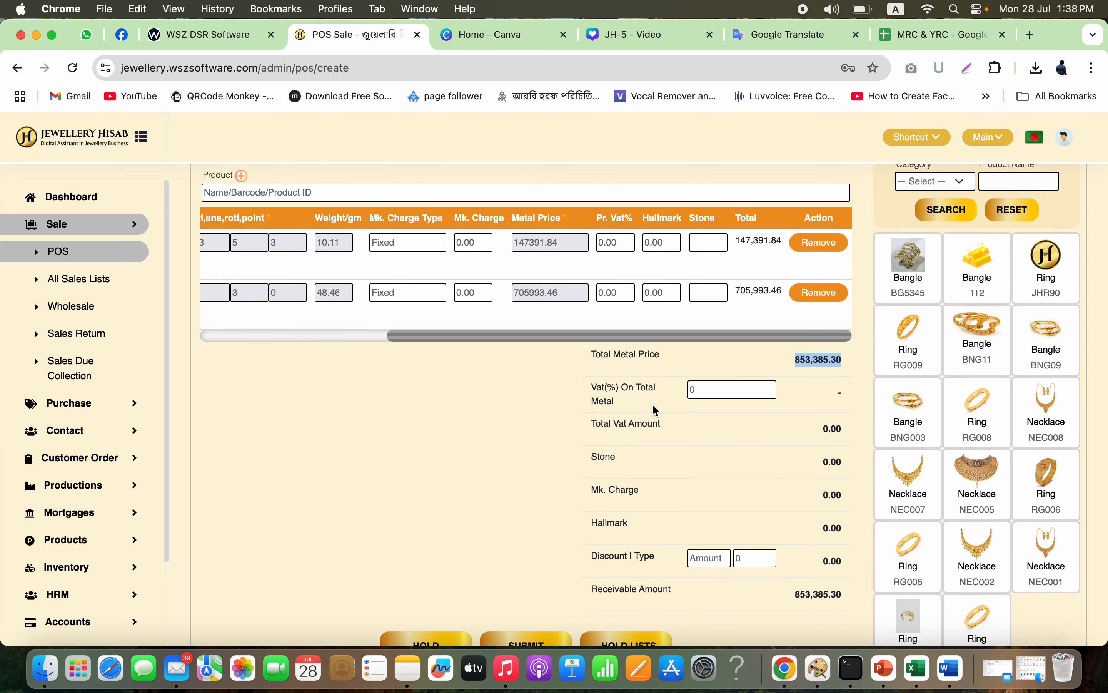
{"action": "scroll", "coordinate": [652, 404], "scroll_direction": "up", "scroll_amount": 5}
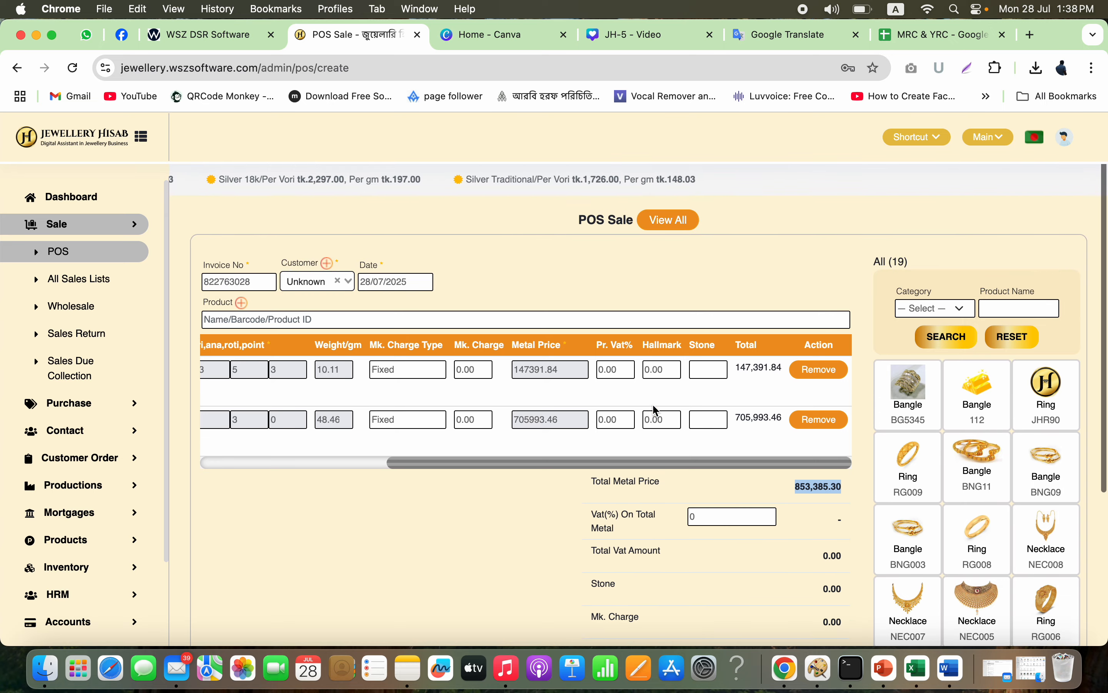
- Set the making charge to 300 for the ring and 500 for the necklace, keeping the ring's charge type as Fixed
{"action": "left_click", "coordinate": [474, 371]}
{"action": "double_click", "coordinate": [474, 371]}
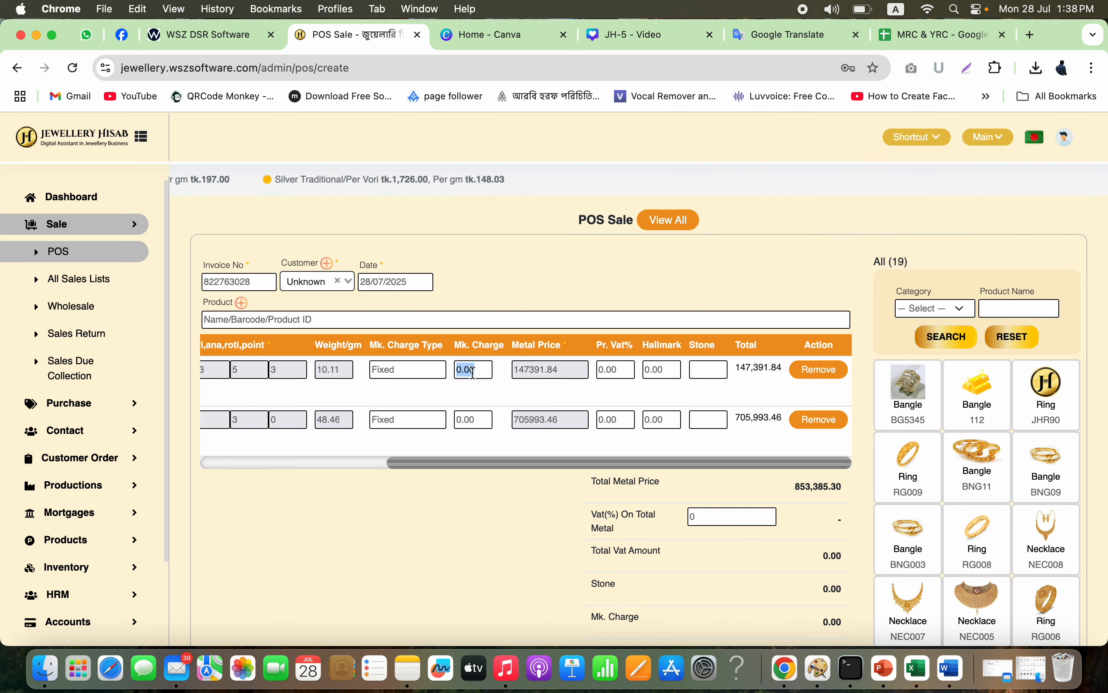
{"action": "type", "text": "300"}
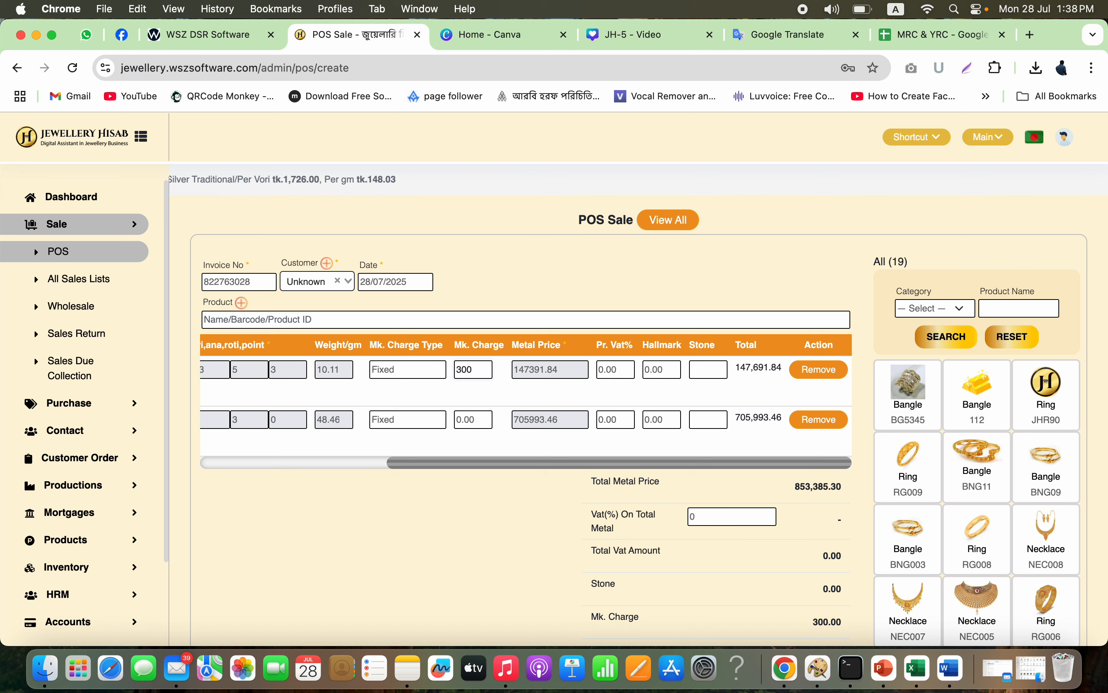
{"action": "left_click", "coordinate": [482, 420]}
{"action": "double_click", "coordinate": [482, 421]}
{"action": "type", "text": "5"}
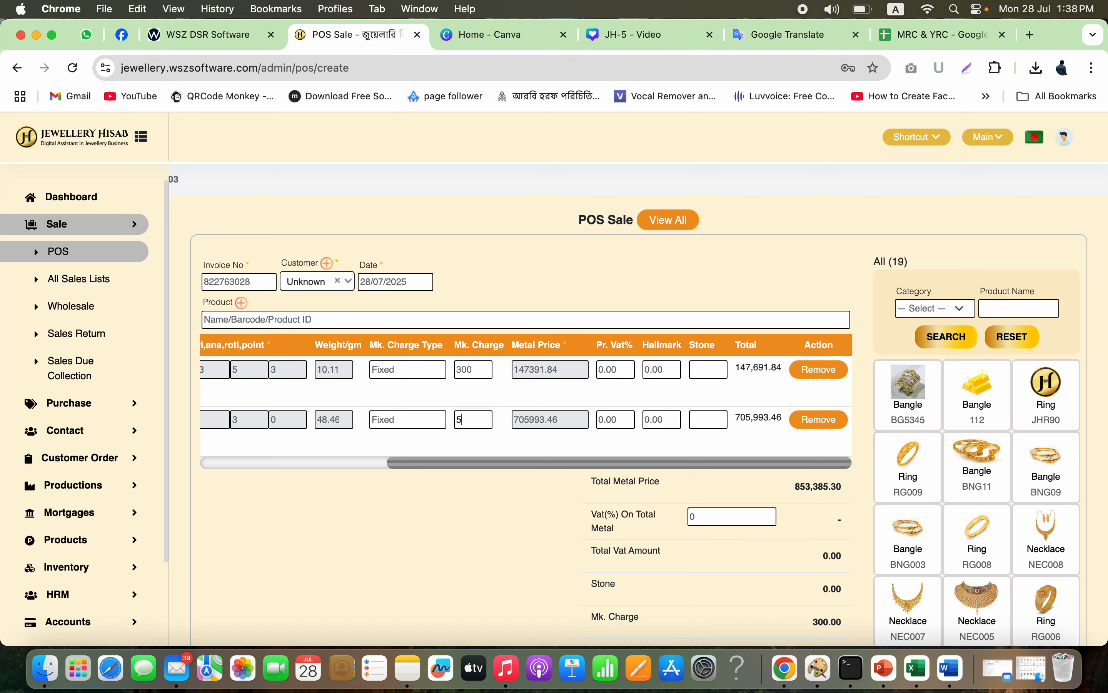
{"action": "type", "text": "000"}
{"action": "key", "text": "BackSpace"}
{"action": "double_click", "coordinate": [823, 624]}
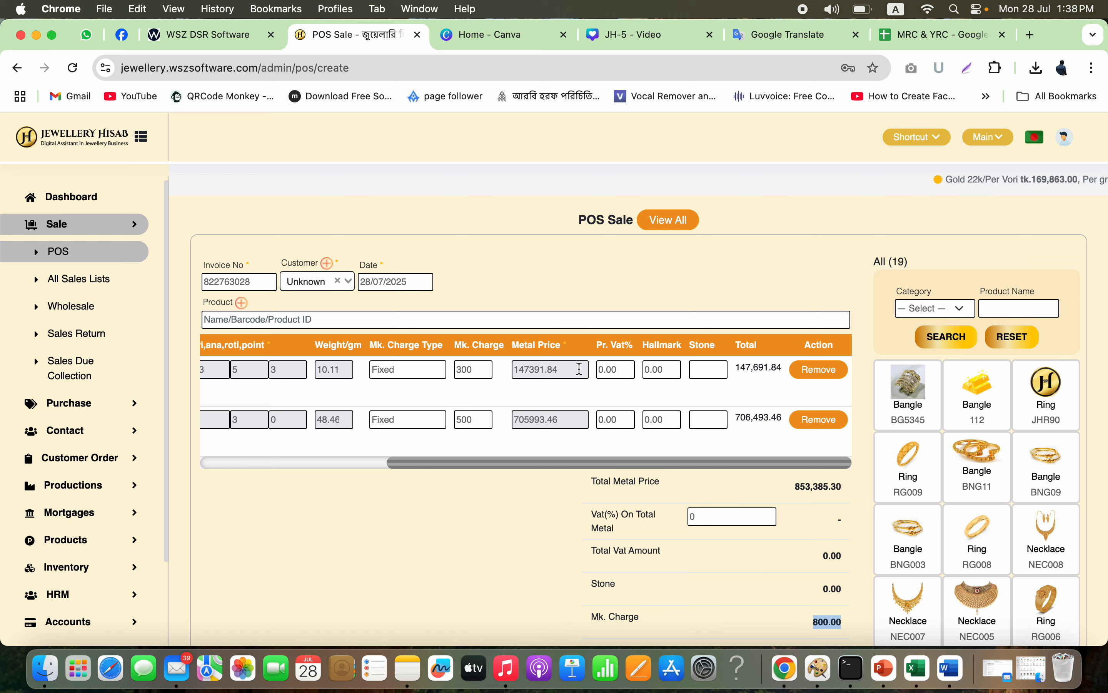
{"action": "left_click", "coordinate": [407, 374]}
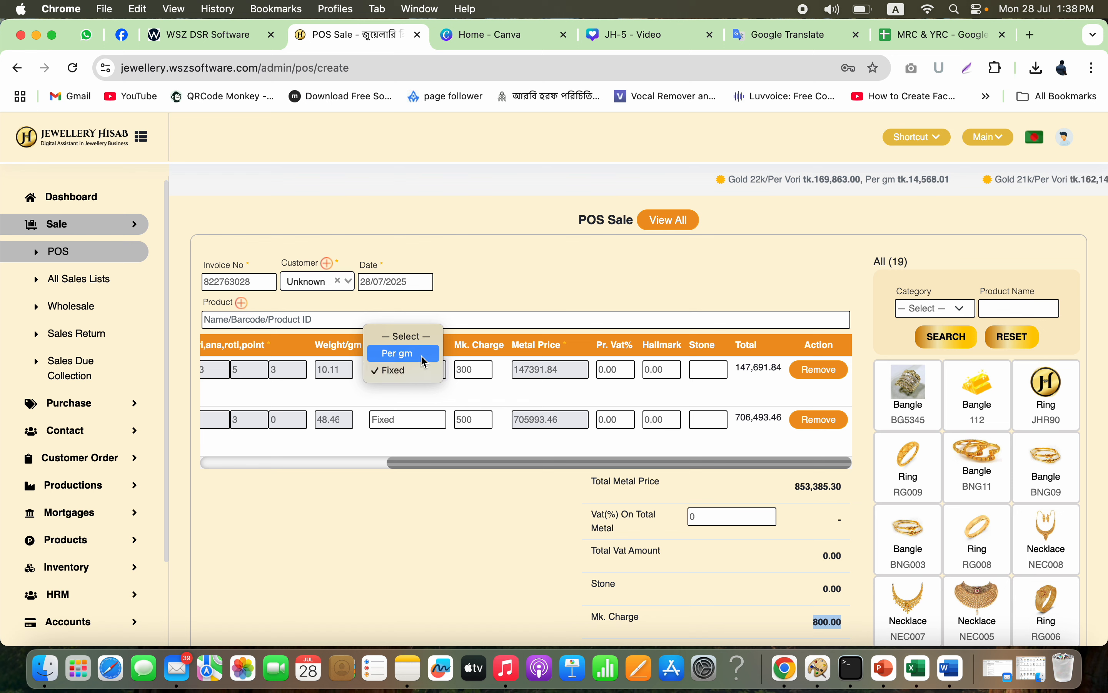
{"action": "left_click", "coordinate": [438, 385]}
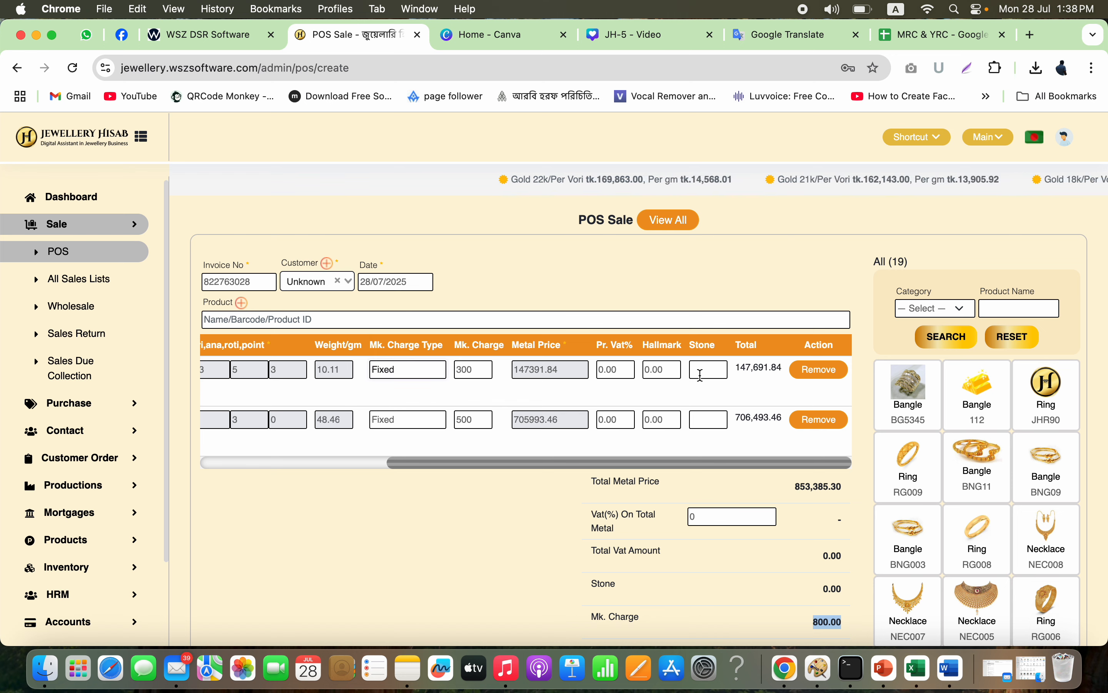
- Set the stone charge to 400 for the ring and 500 for the necklace
{"action": "left_click", "coordinate": [713, 376]}
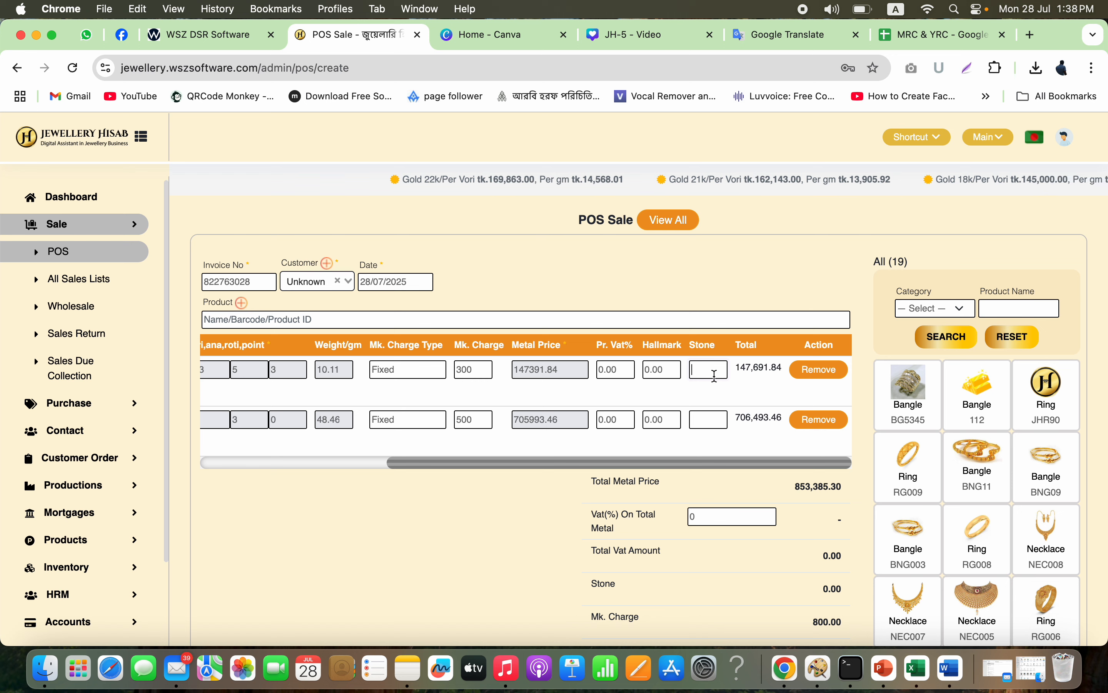
{"action": "type", "text": "400"}
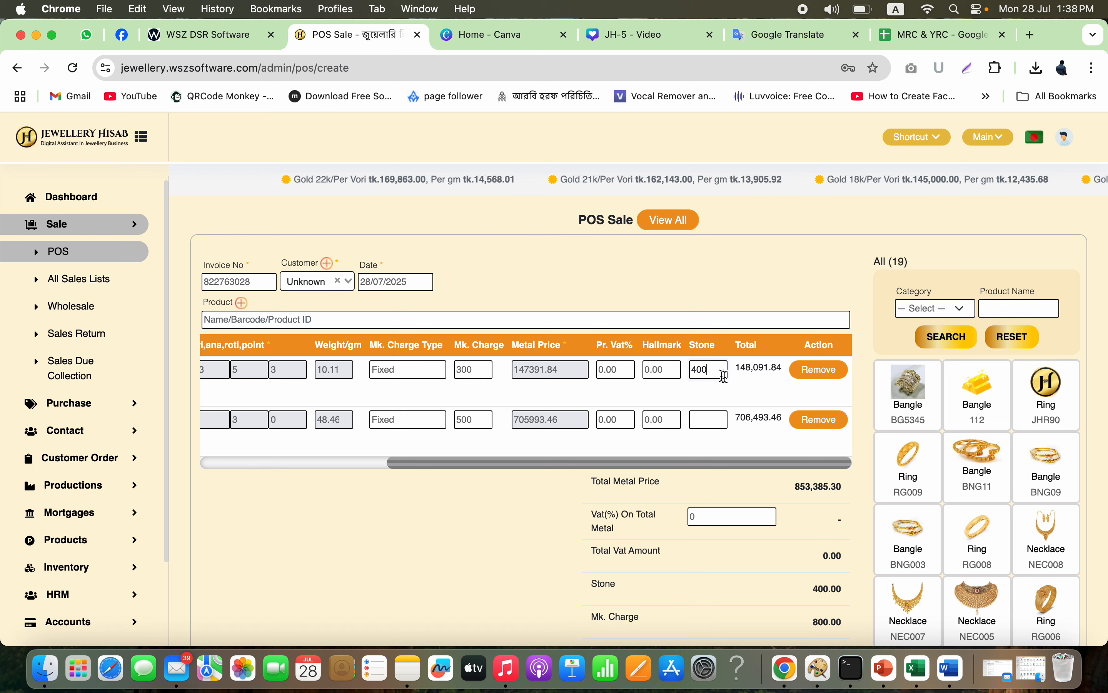
{"action": "left_click", "coordinate": [715, 415]}
{"action": "type", "text": "5"}
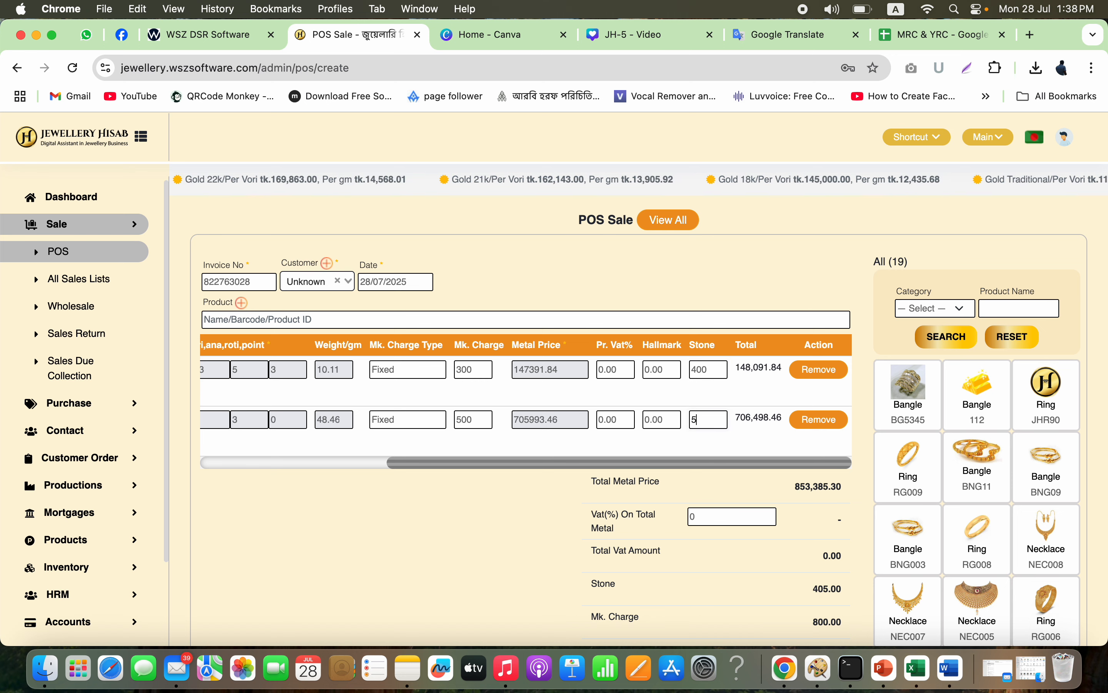
{"action": "type", "text": "00"}
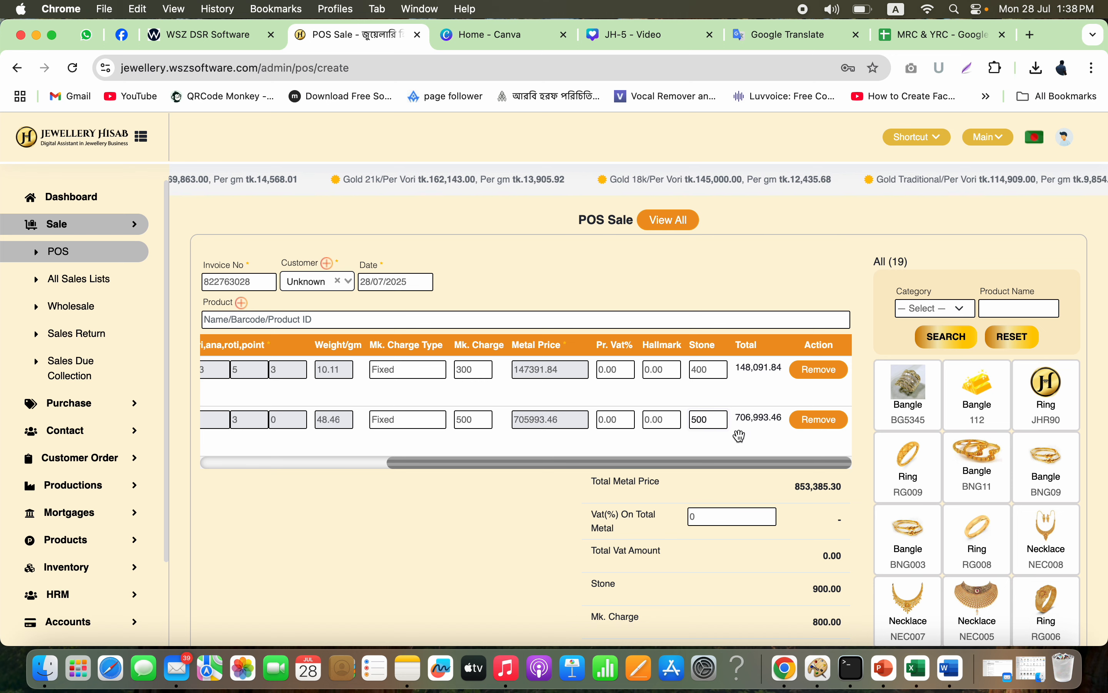
- Give the sale a discount amount of 85 and submit the sale
{"action": "scroll", "coordinate": [756, 541], "scroll_direction": "down", "scroll_amount": 5}
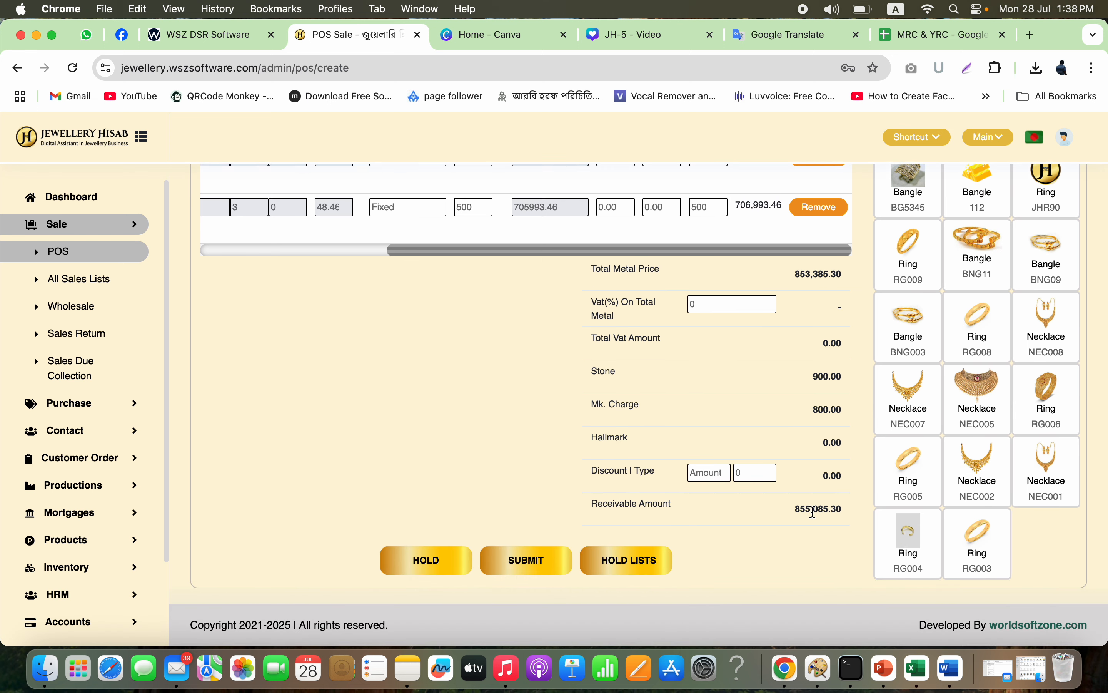
{"action": "double_click", "coordinate": [833, 512]}
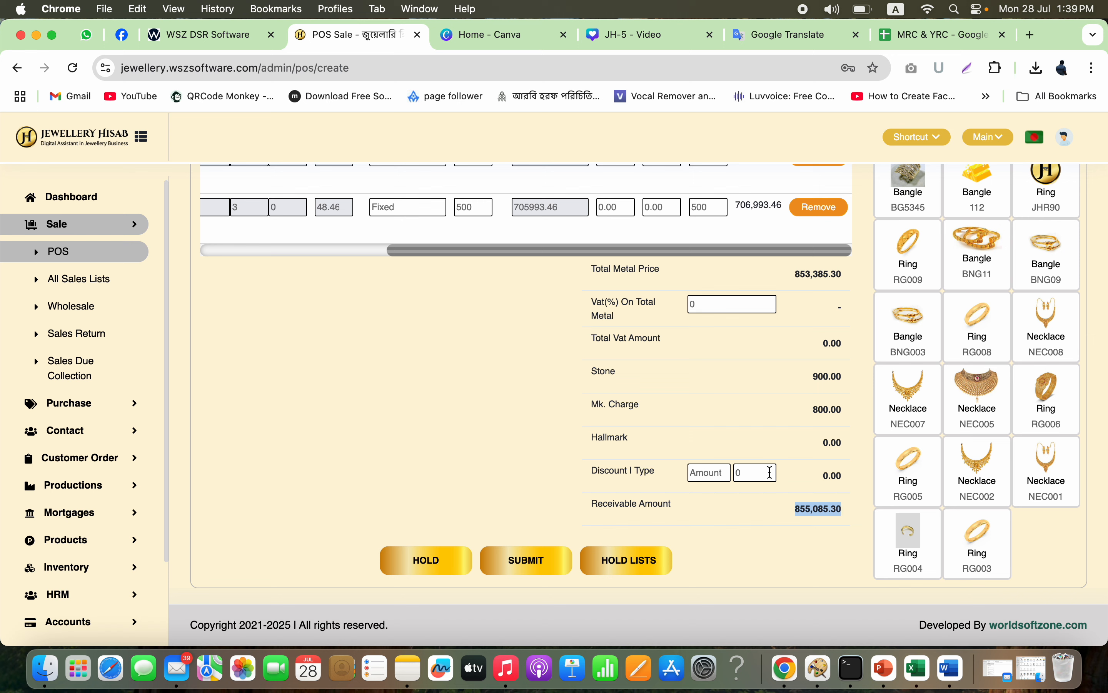
{"action": "left_click", "coordinate": [757, 476]}
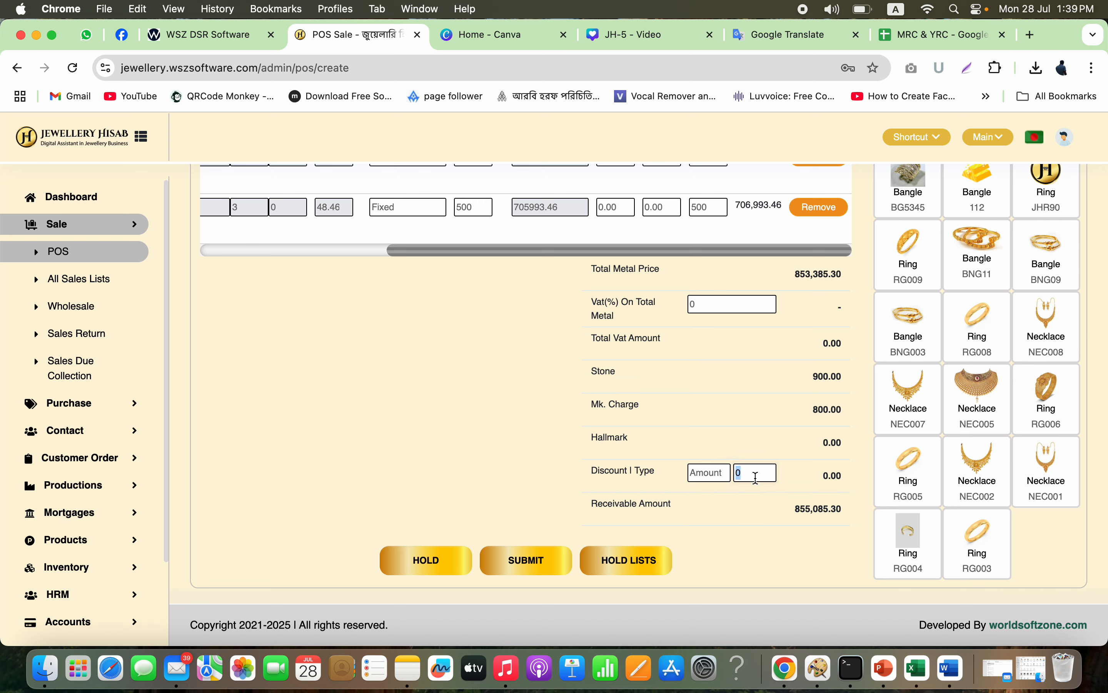
{"action": "type", "text": "85"}
{"action": "left_click", "coordinate": [828, 531]}
{"action": "left_click", "coordinate": [531, 562]}
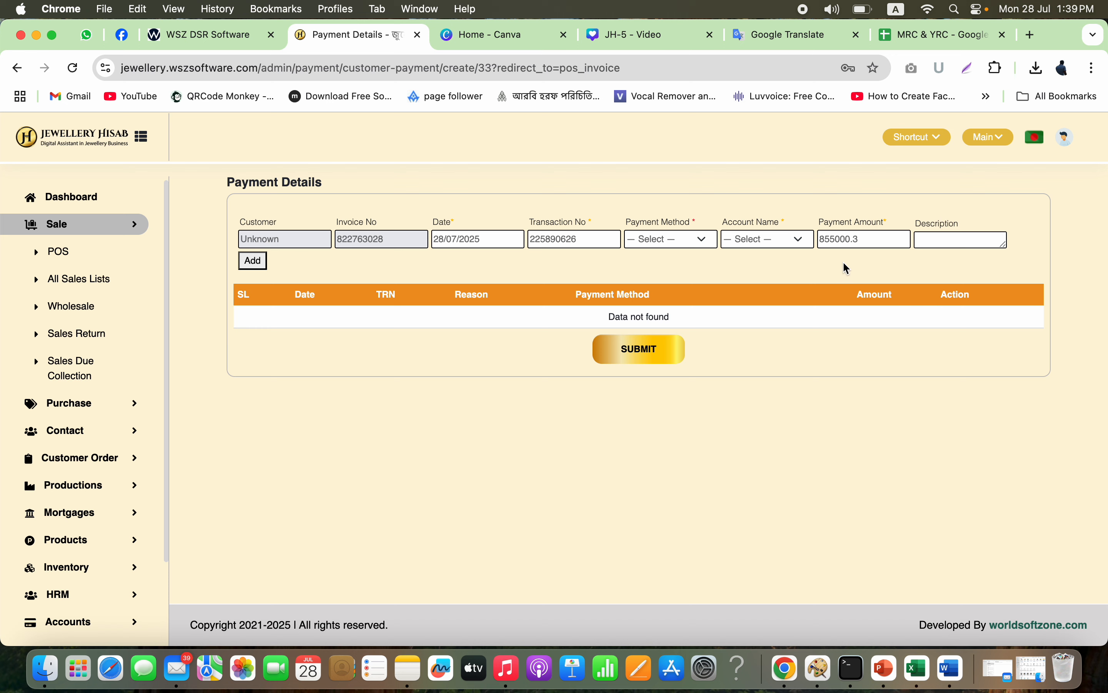
- Add a payment of 55000 with the payment method Cash and the Cash account
{"action": "left_click", "coordinate": [687, 239]}
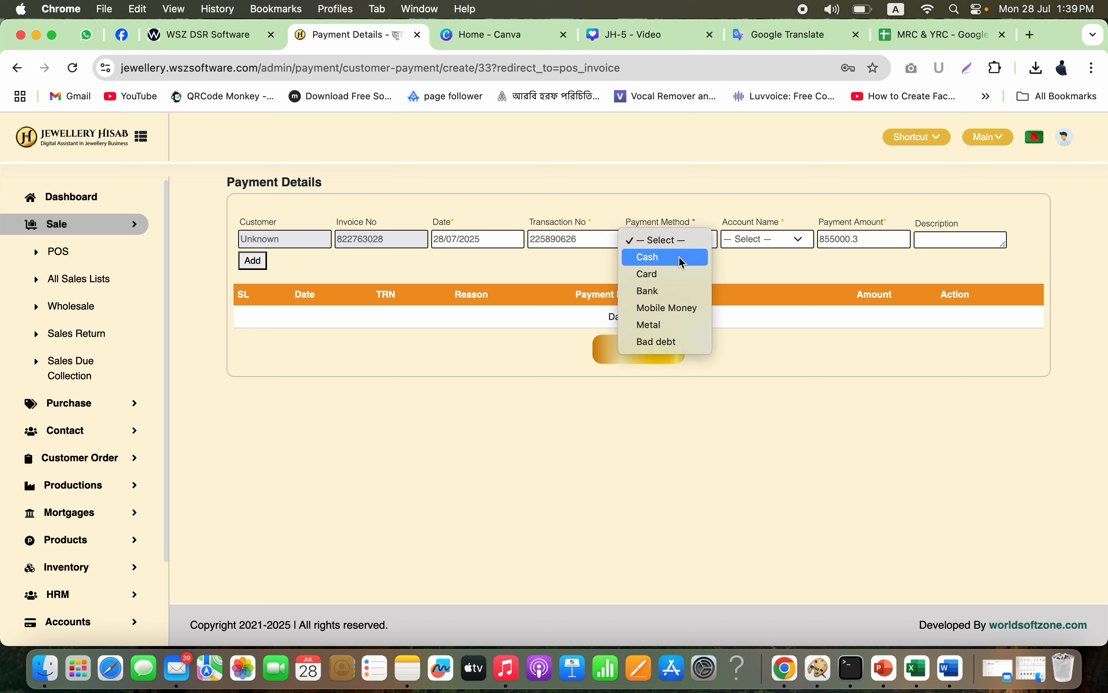
{"action": "left_click", "coordinate": [681, 259]}
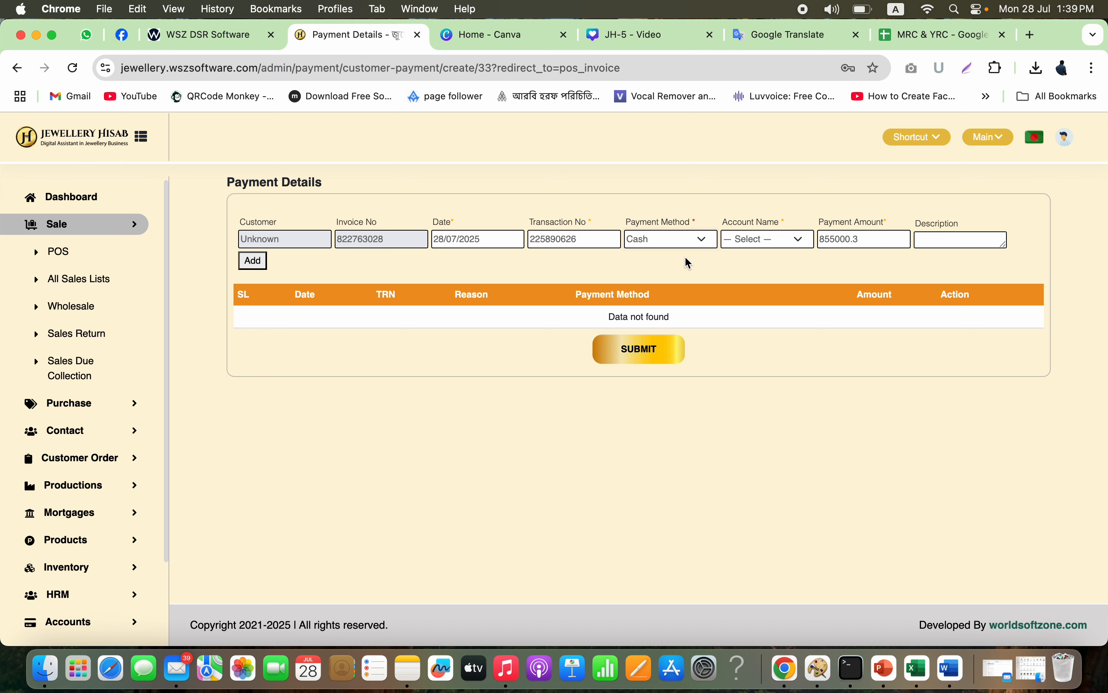
{"action": "double_click", "coordinate": [848, 237]}
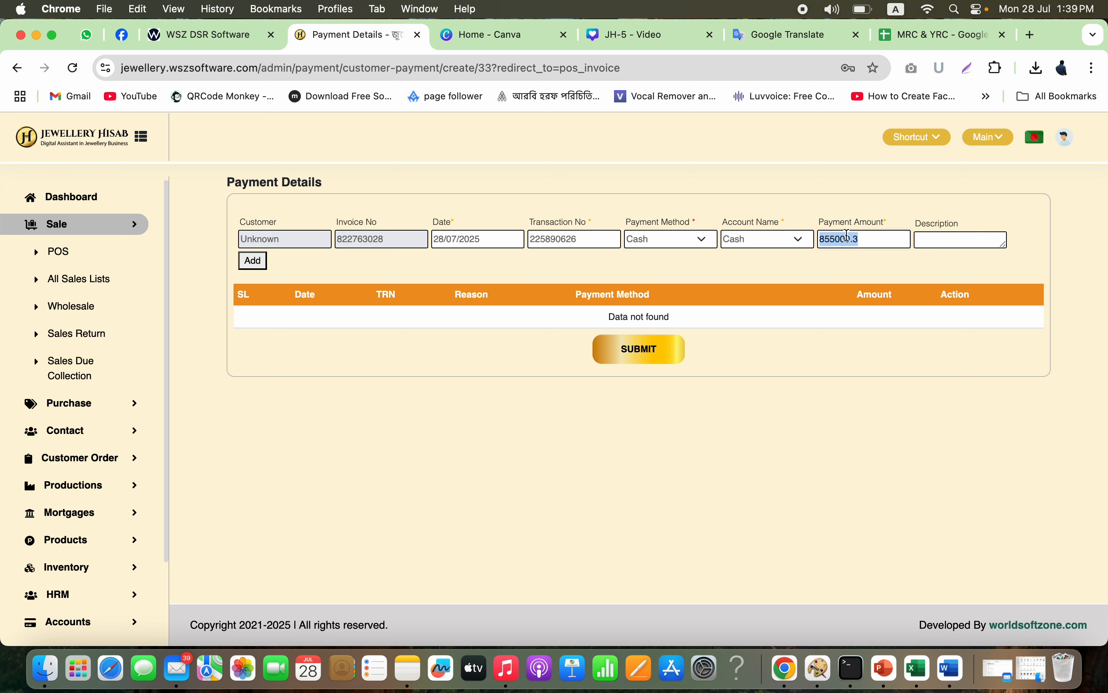
{"action": "type", "text": "5"}
{"action": "left_click", "coordinate": [254, 262]}
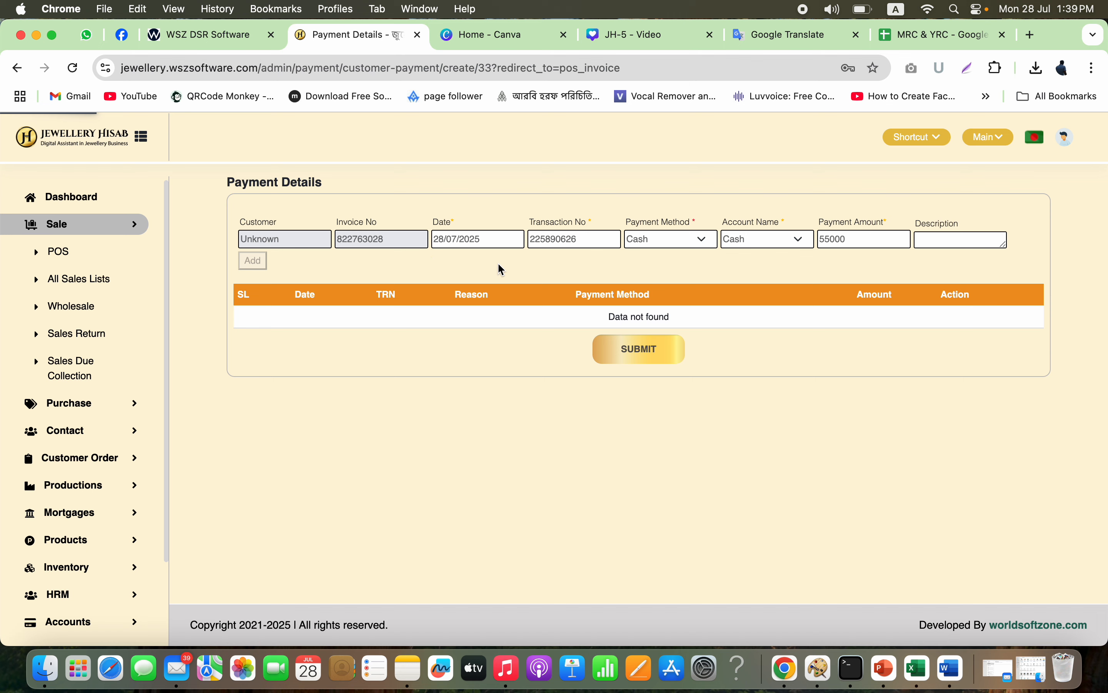
- Add a Mobile Money payment of 200000 to the bKash account and submit the payment details
{"action": "left_click", "coordinate": [699, 248]}
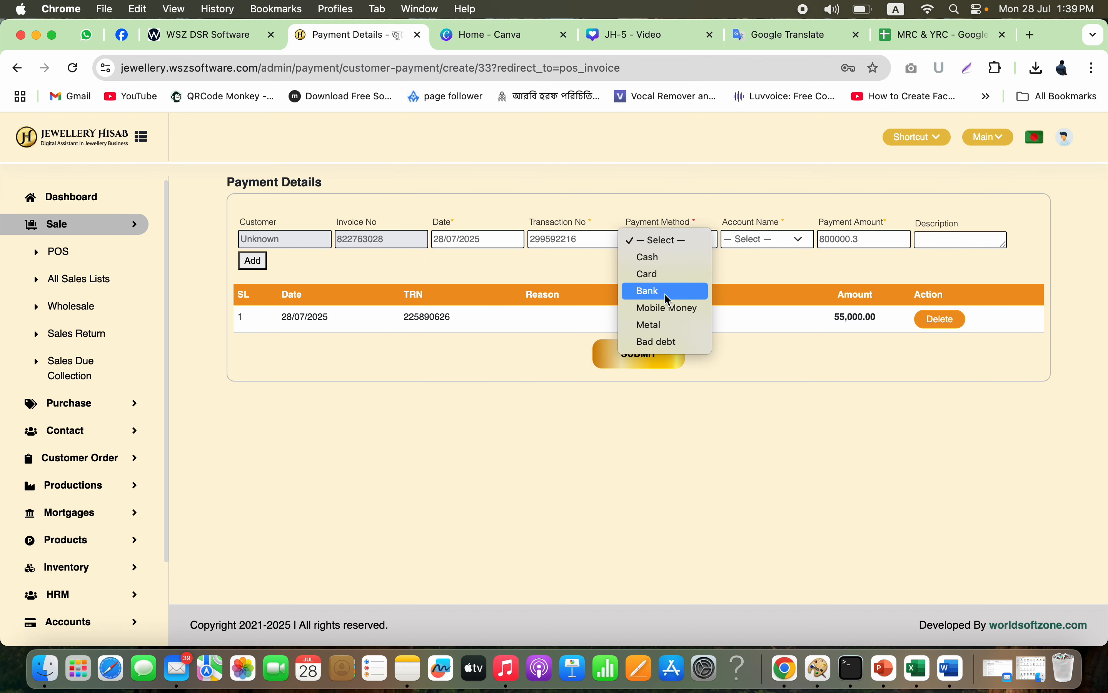
{"action": "left_click", "coordinate": [669, 308]}
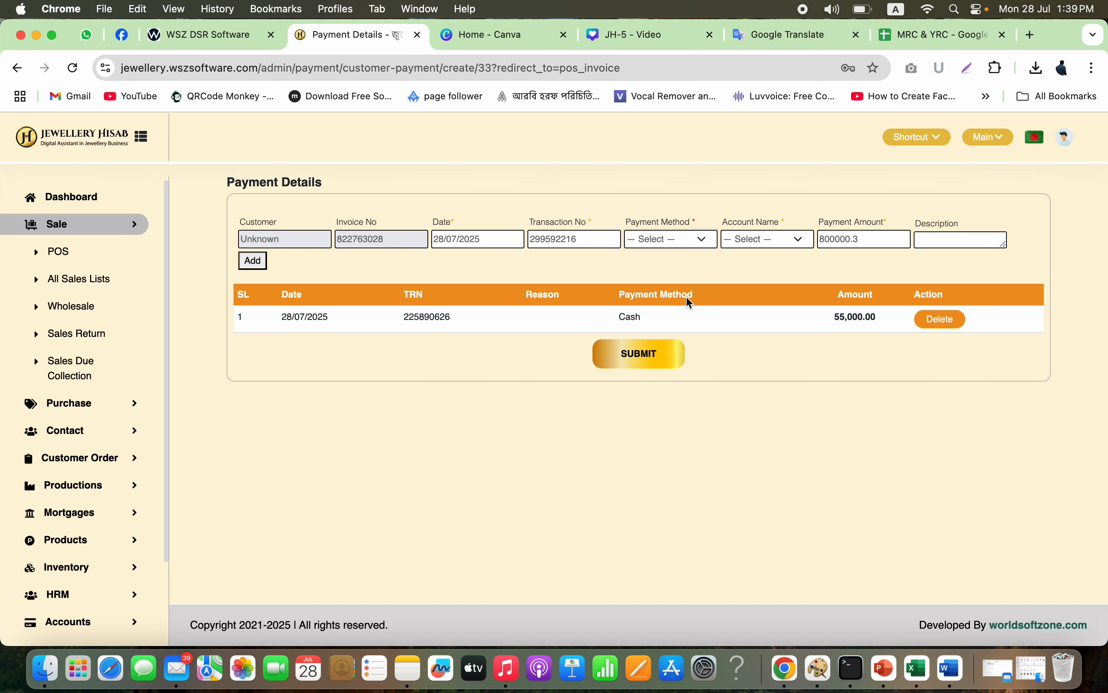
{"action": "left_click", "coordinate": [790, 241]}
{"action": "left_click", "coordinate": [781, 257]}
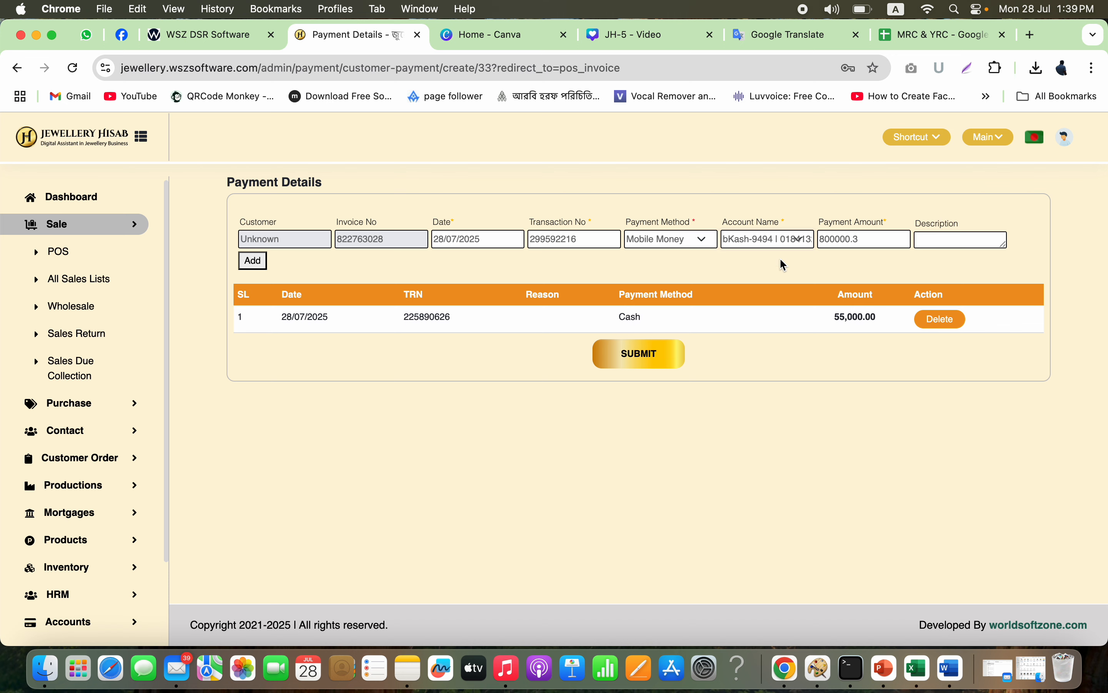
{"action": "double_click", "coordinate": [896, 237]}
{"action": "type", "text": "200000"}
{"action": "left_click", "coordinate": [253, 261]}
{"action": "left_click", "coordinate": [646, 379]}
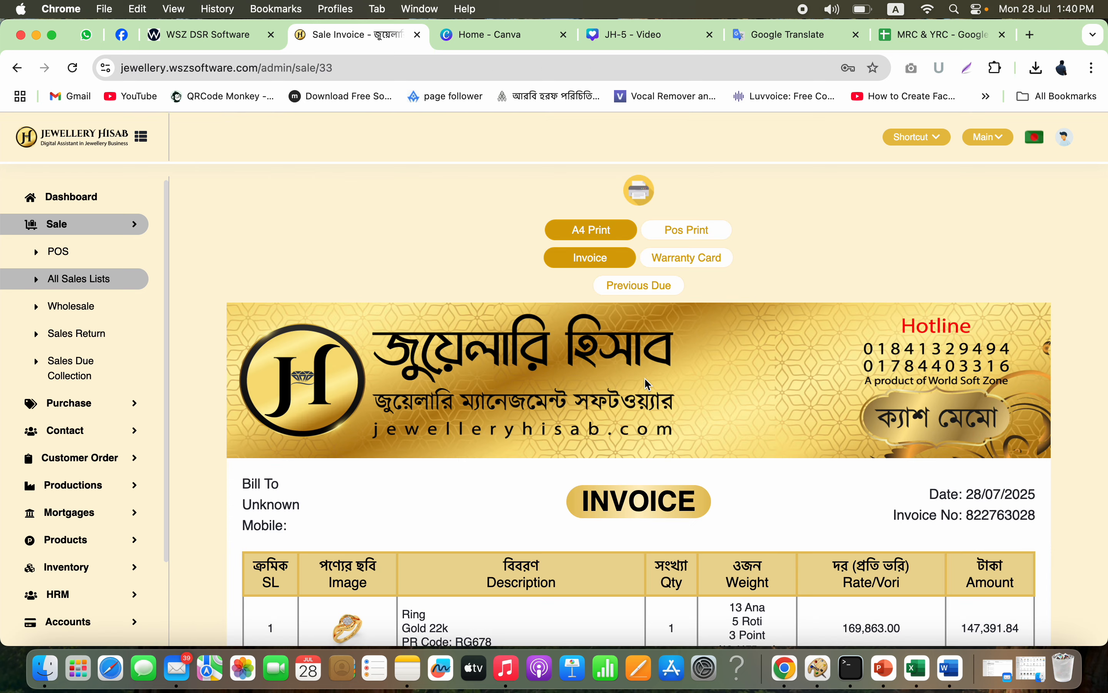
- Review the sale's A4 invoice from header to footer and preview its POS print version
{"action": "scroll", "coordinate": [648, 383], "scroll_direction": "down", "scroll_amount": 3}
{"action": "scroll", "coordinate": [646, 379], "scroll_direction": "down", "scroll_amount": 15}
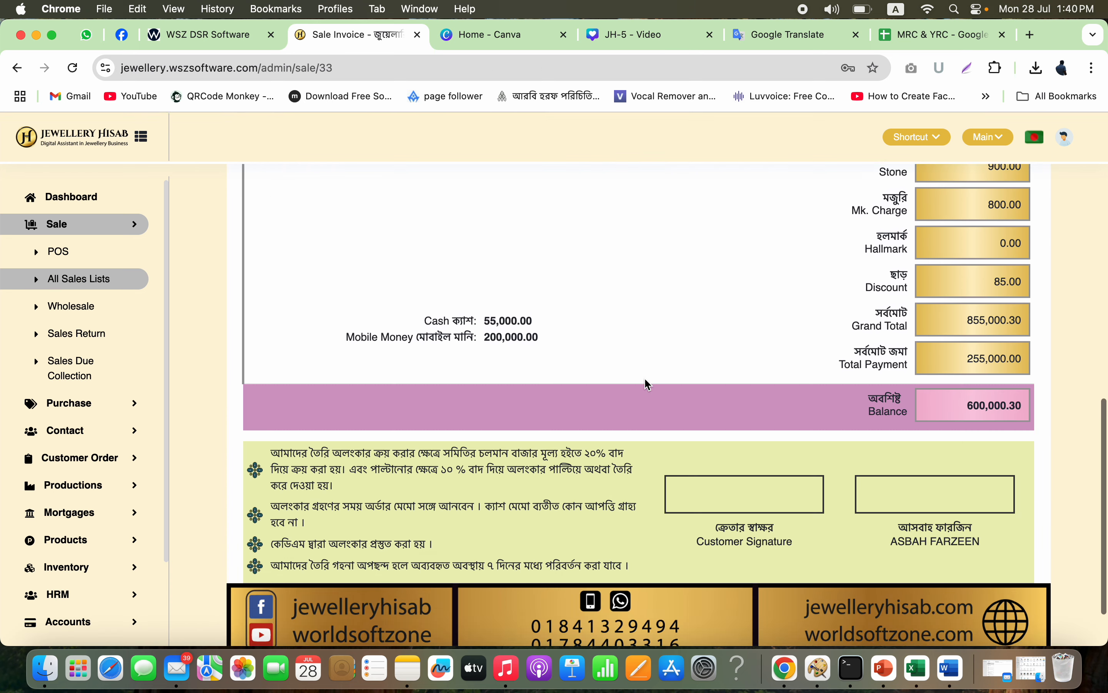
{"action": "scroll", "coordinate": [645, 379], "scroll_direction": "up", "scroll_amount": 10}
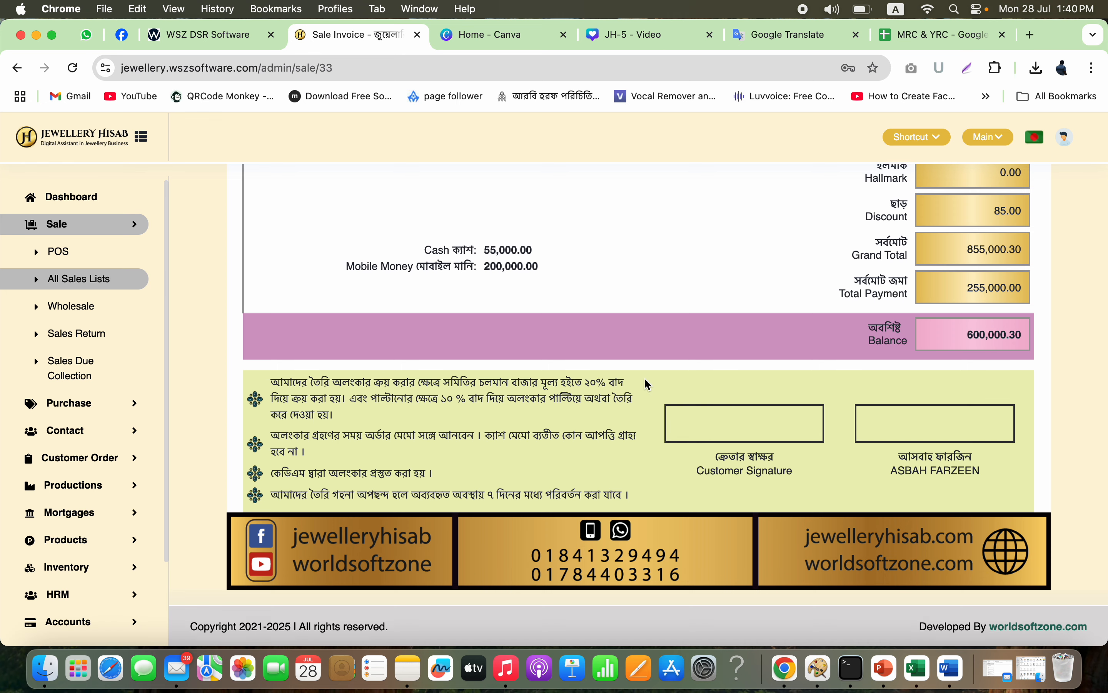
{"action": "scroll", "coordinate": [645, 378], "scroll_direction": "up", "scroll_amount": 6}
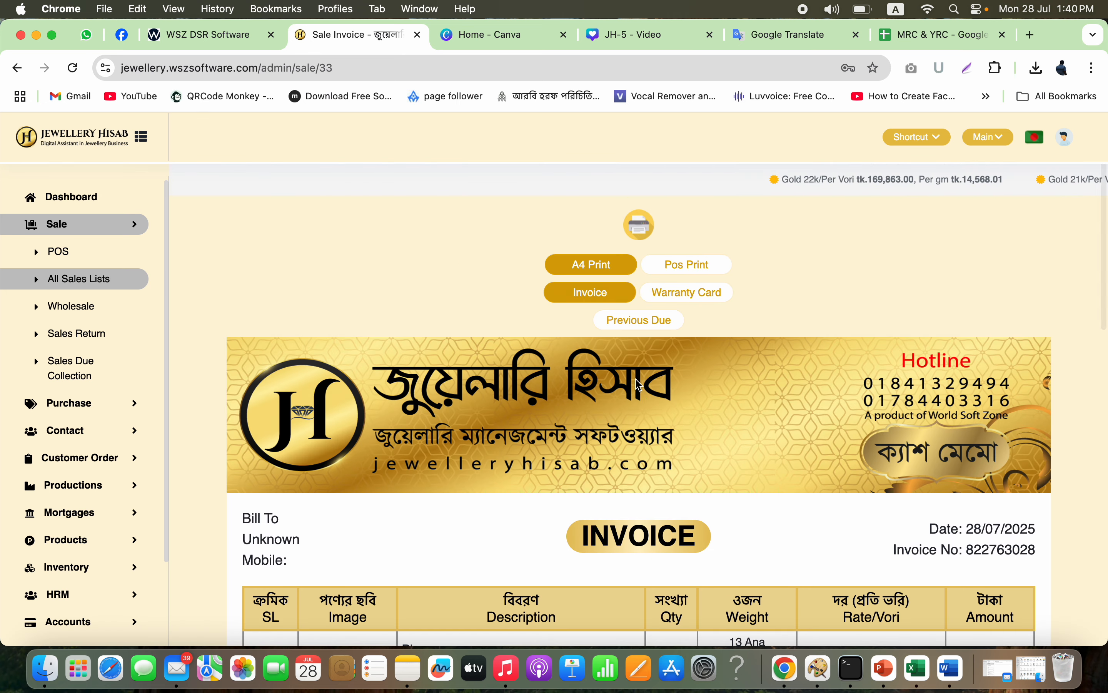
{"action": "scroll", "coordinate": [543, 458], "scroll_direction": "down", "scroll_amount": 3}
{"action": "scroll", "coordinate": [541, 458], "scroll_direction": "up", "scroll_amount": 3}
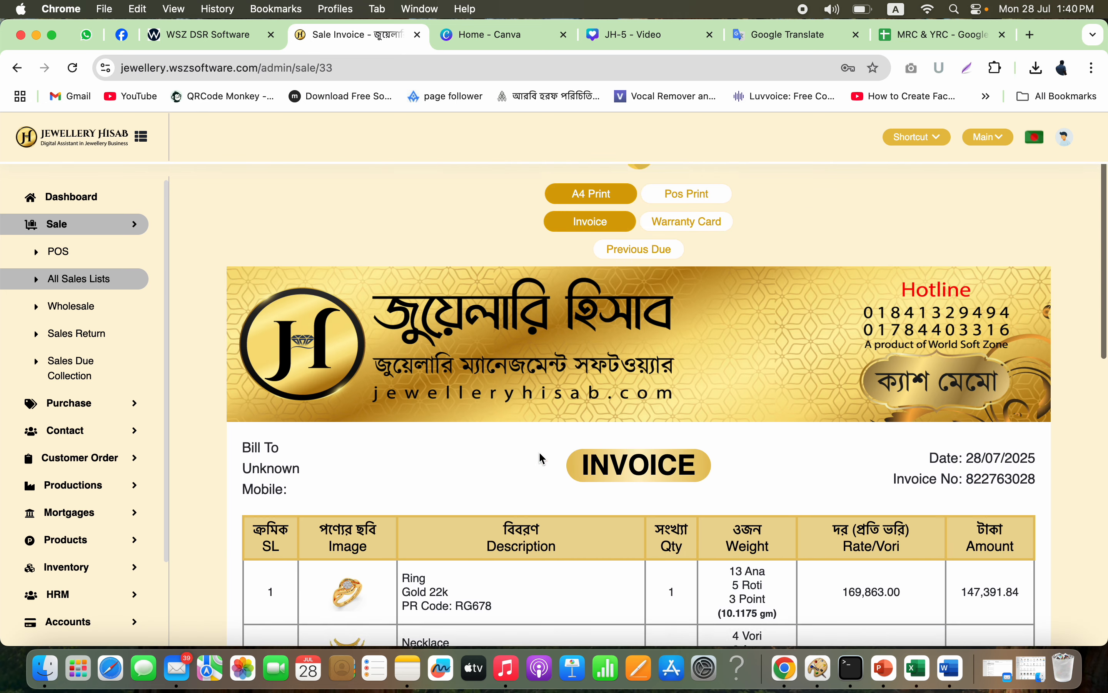
{"action": "left_click", "coordinate": [686, 265]}
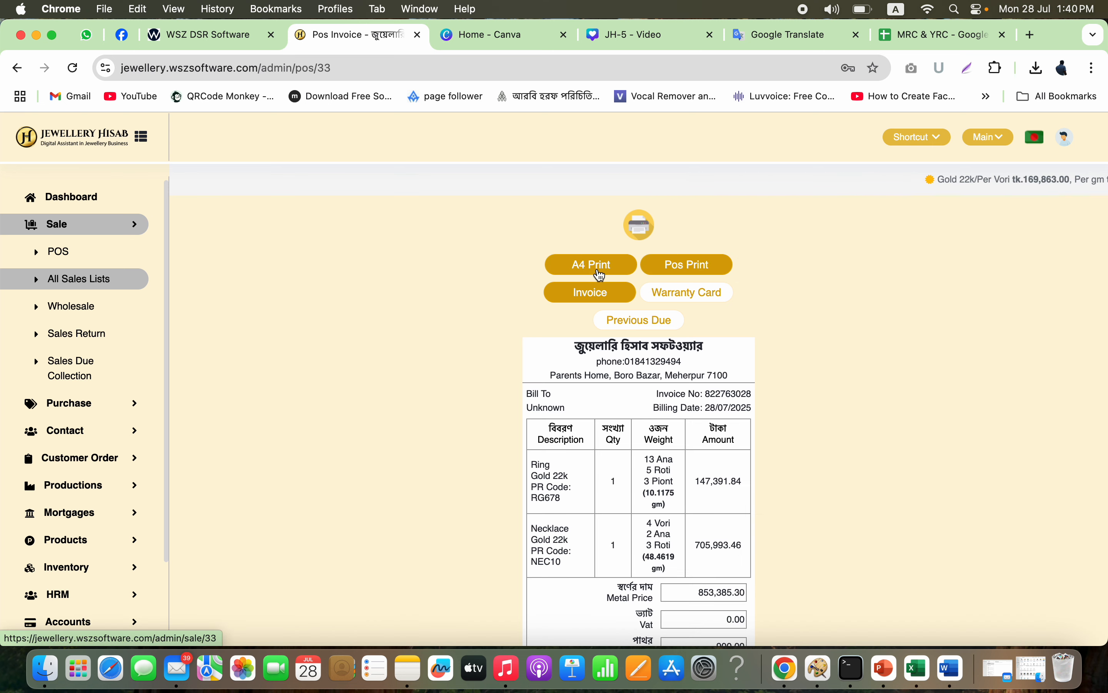
- Return to the A4 print version and examine the item rows, totals, and cash and mobile money payments
{"action": "left_click", "coordinate": [598, 272]}
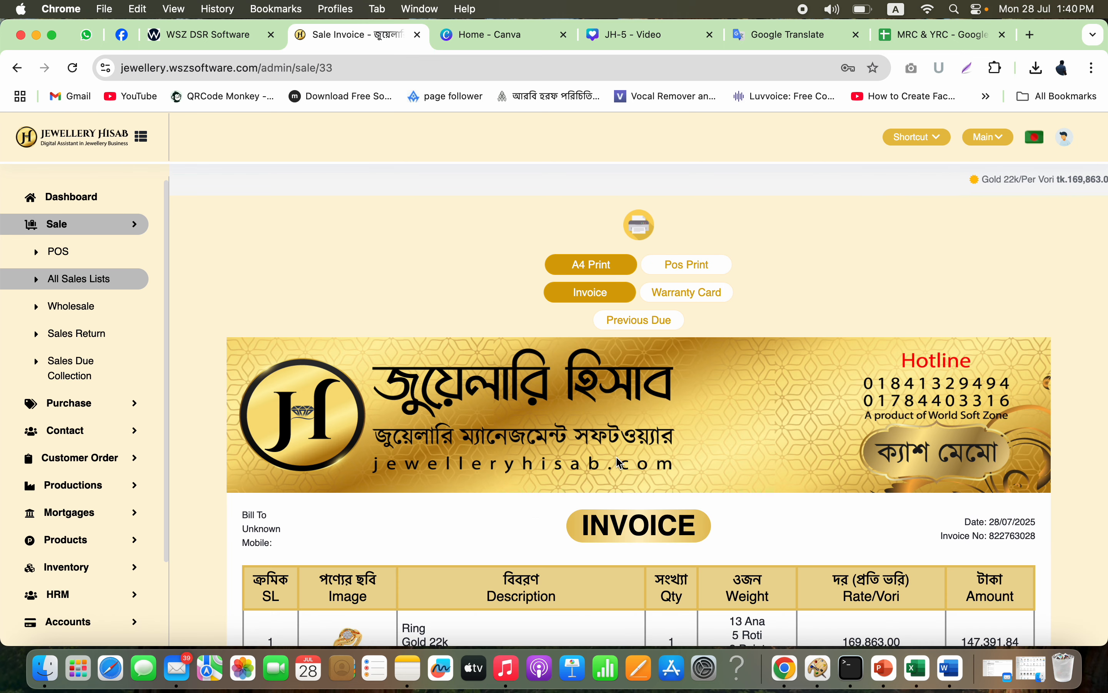
{"action": "scroll", "coordinate": [621, 463], "scroll_direction": "down", "scroll_amount": 3}
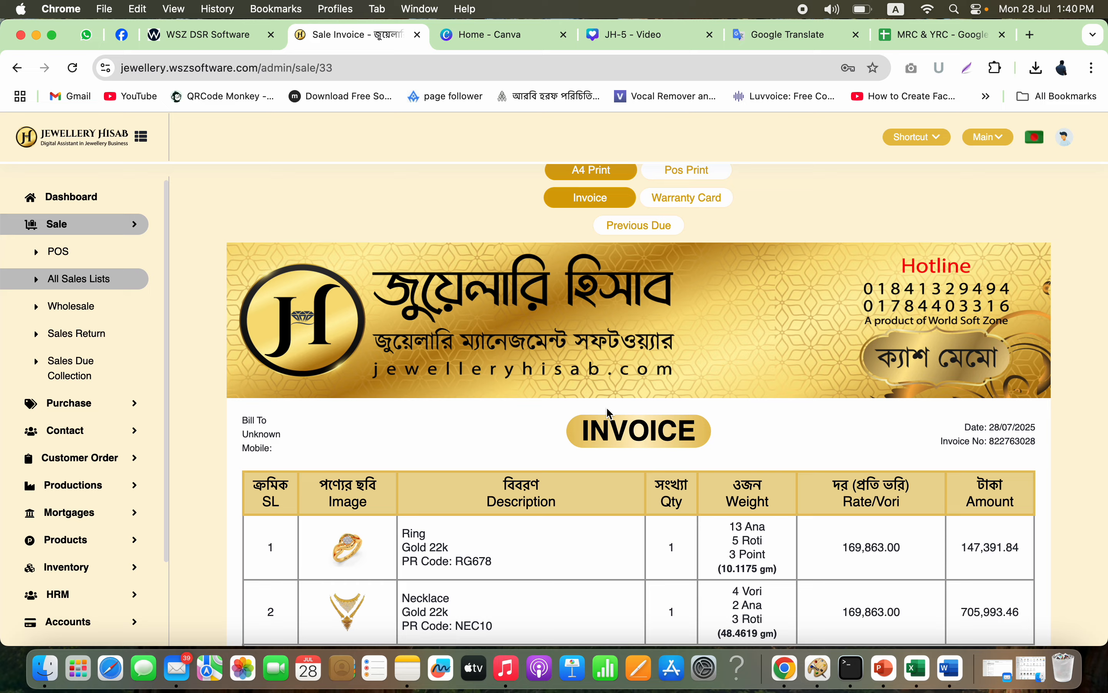
{"action": "scroll", "coordinate": [609, 412], "scroll_direction": "down", "scroll_amount": 8}
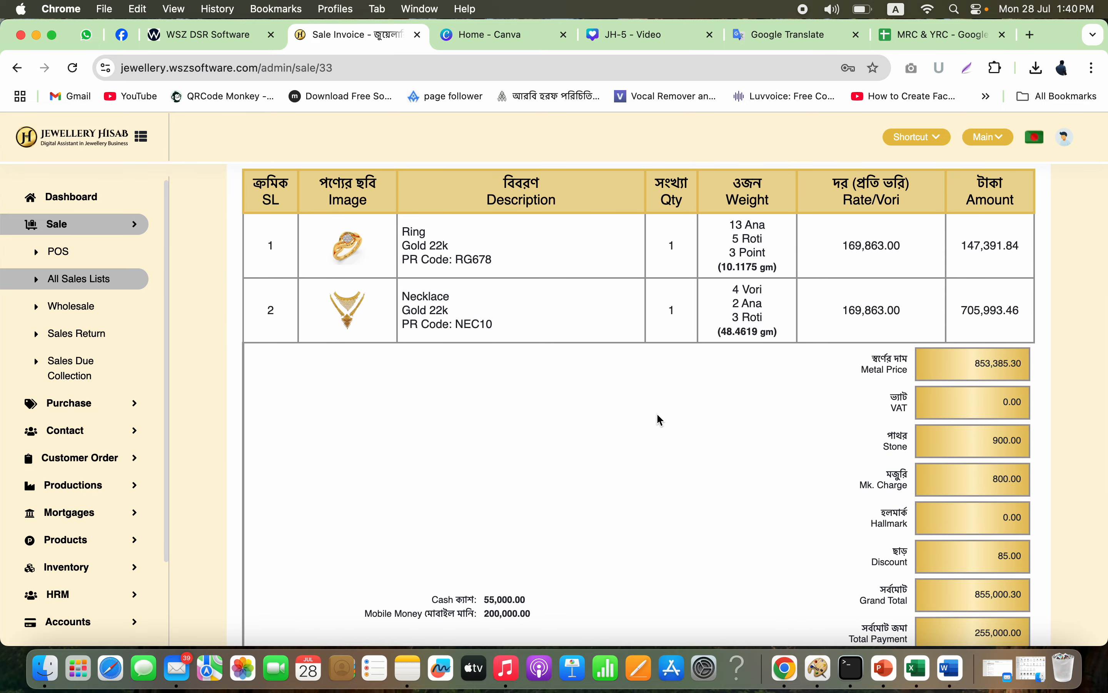
{"action": "scroll", "coordinate": [656, 412], "scroll_direction": "down", "scroll_amount": 3}
{"action": "double_click", "coordinate": [502, 490]}
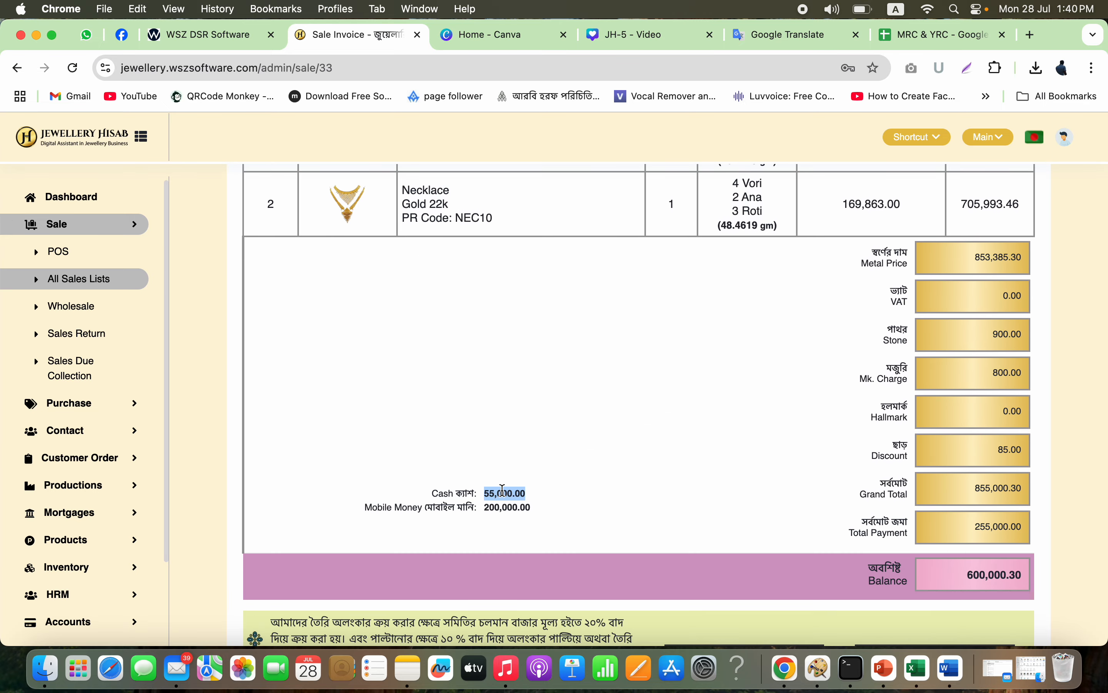
{"action": "double_click", "coordinate": [508, 508]}
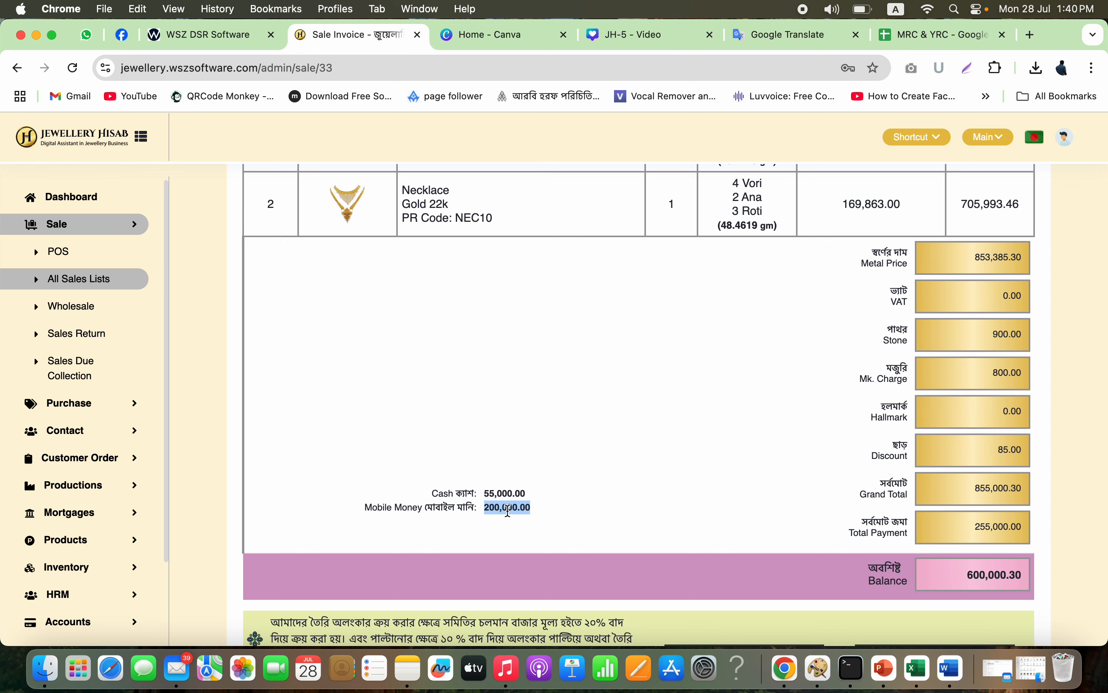
{"action": "scroll", "coordinate": [756, 496], "scroll_direction": "up", "scroll_amount": 12}
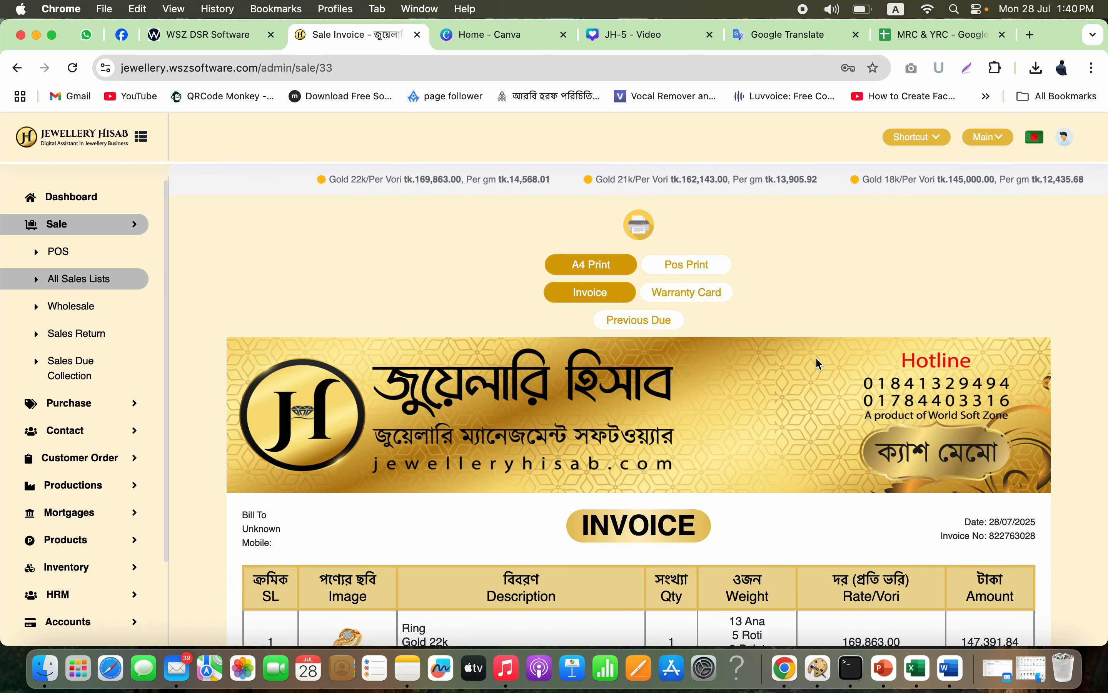
{"action": "scroll", "coordinate": [640, 419], "scroll_direction": "down", "scroll_amount": 2}
{"action": "scroll", "coordinate": [636, 418], "scroll_direction": "down", "scroll_amount": 4}
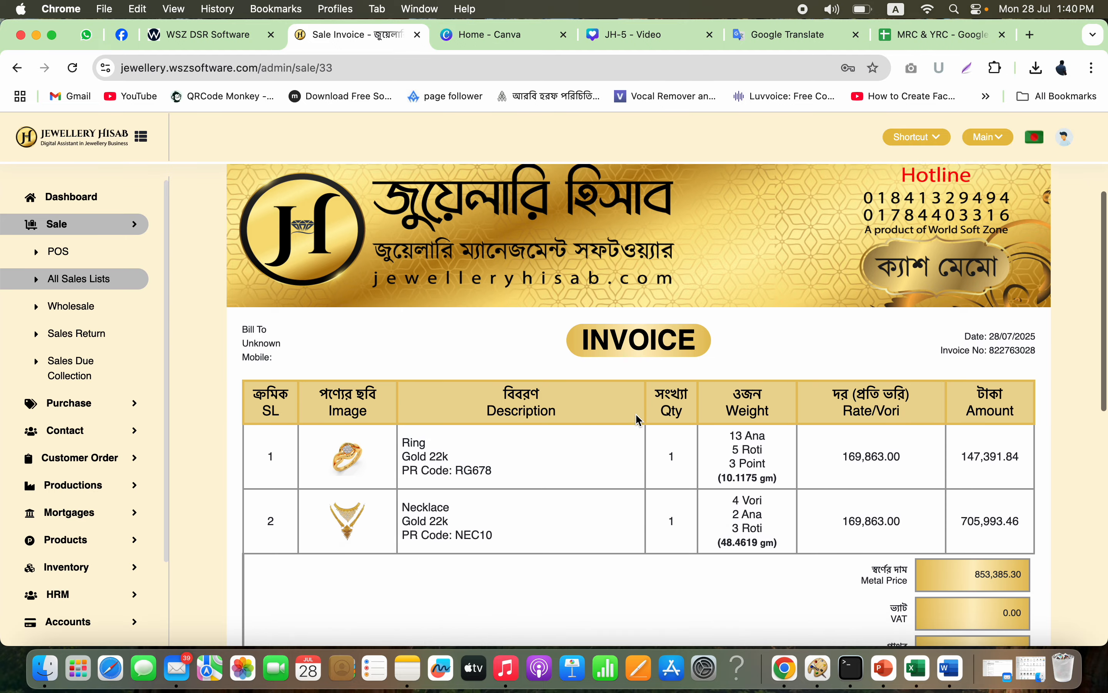
{"action": "scroll", "coordinate": [636, 419], "scroll_direction": "up", "scroll_amount": 2}
{"action": "scroll", "coordinate": [640, 419], "scroll_direction": "up", "scroll_amount": 1}
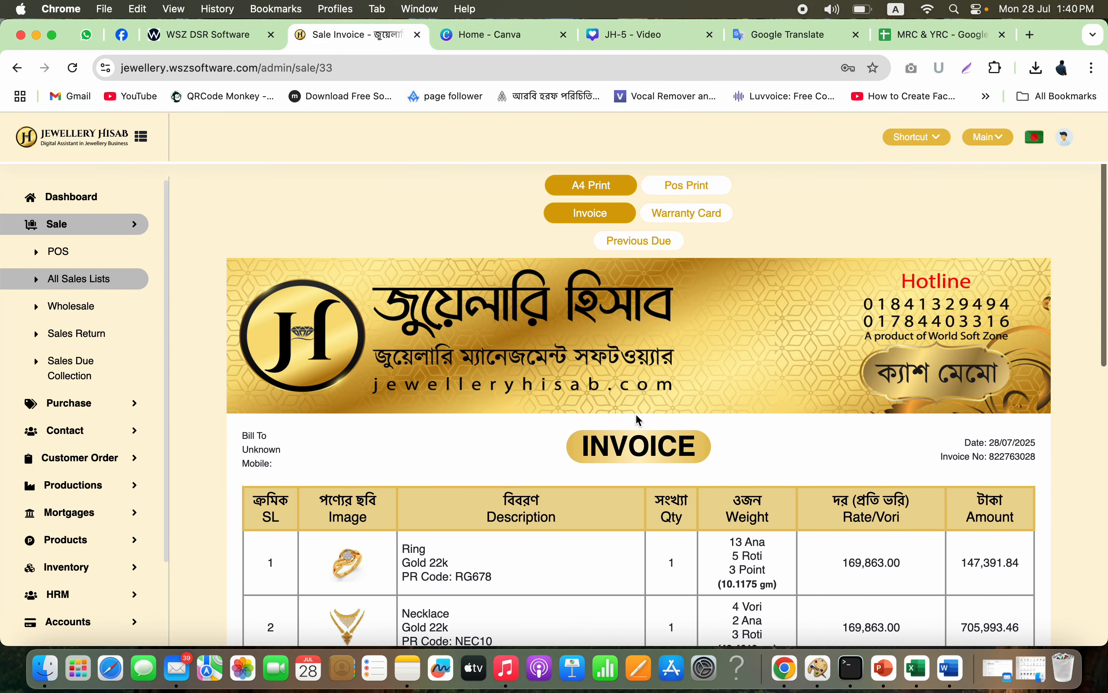
- View the front and back parts of the warranty cards for the sold ring and necklace
{"action": "left_click", "coordinate": [710, 223]}
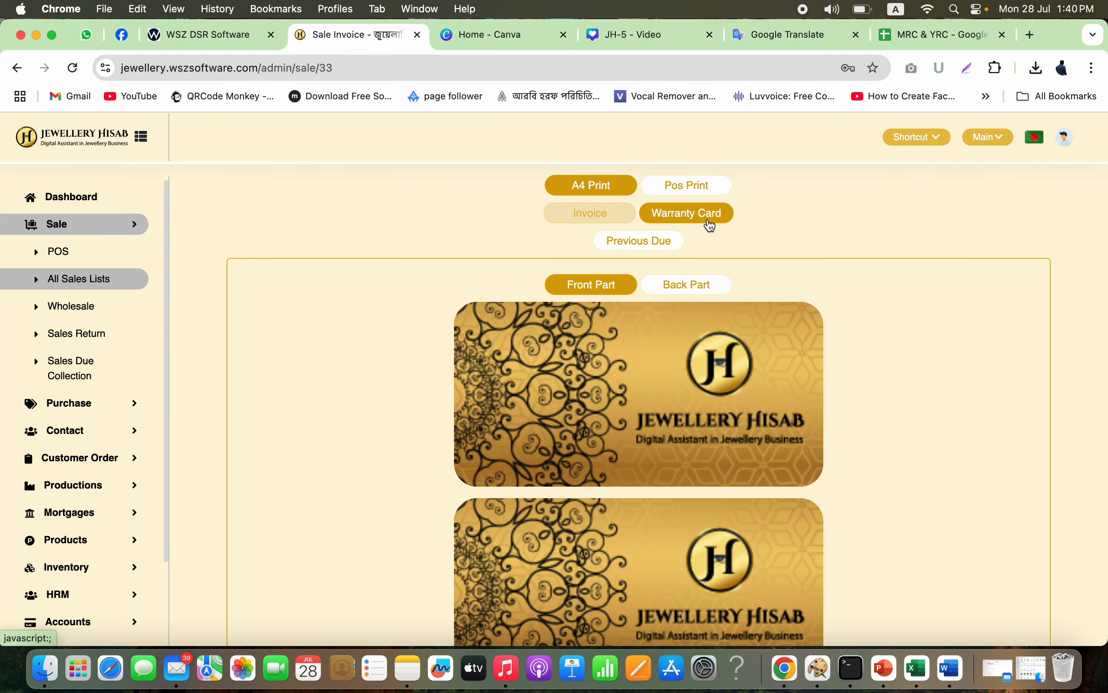
{"action": "scroll", "coordinate": [658, 471], "scroll_direction": "down", "scroll_amount": 4}
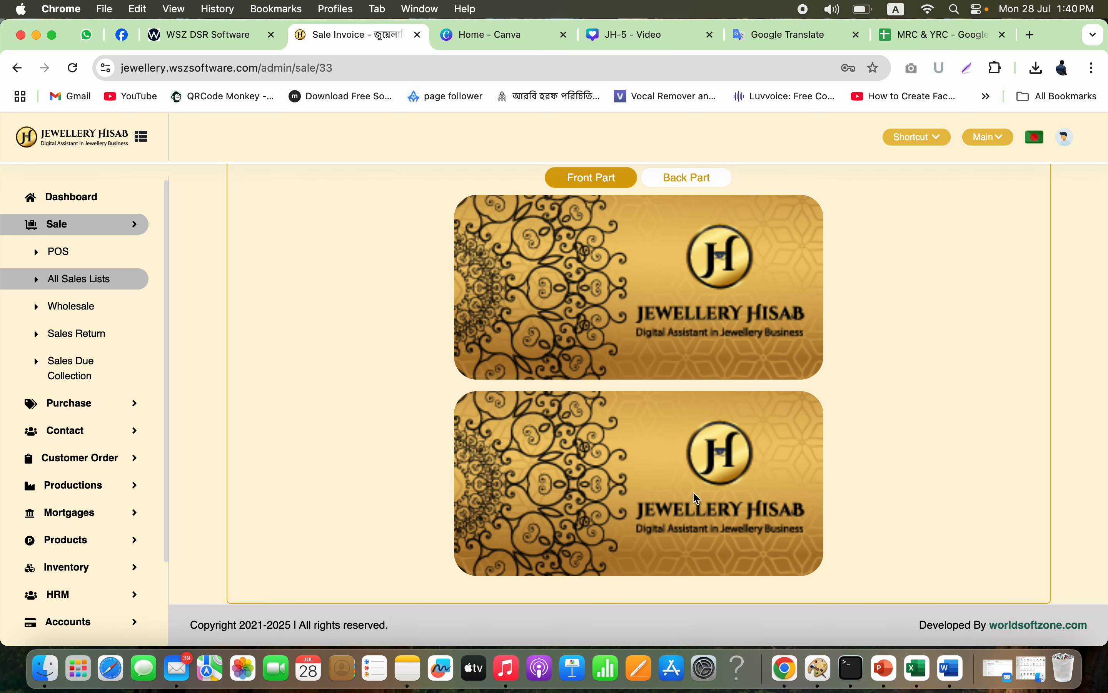
{"action": "scroll", "coordinate": [690, 525], "scroll_direction": "up", "scroll_amount": 7}
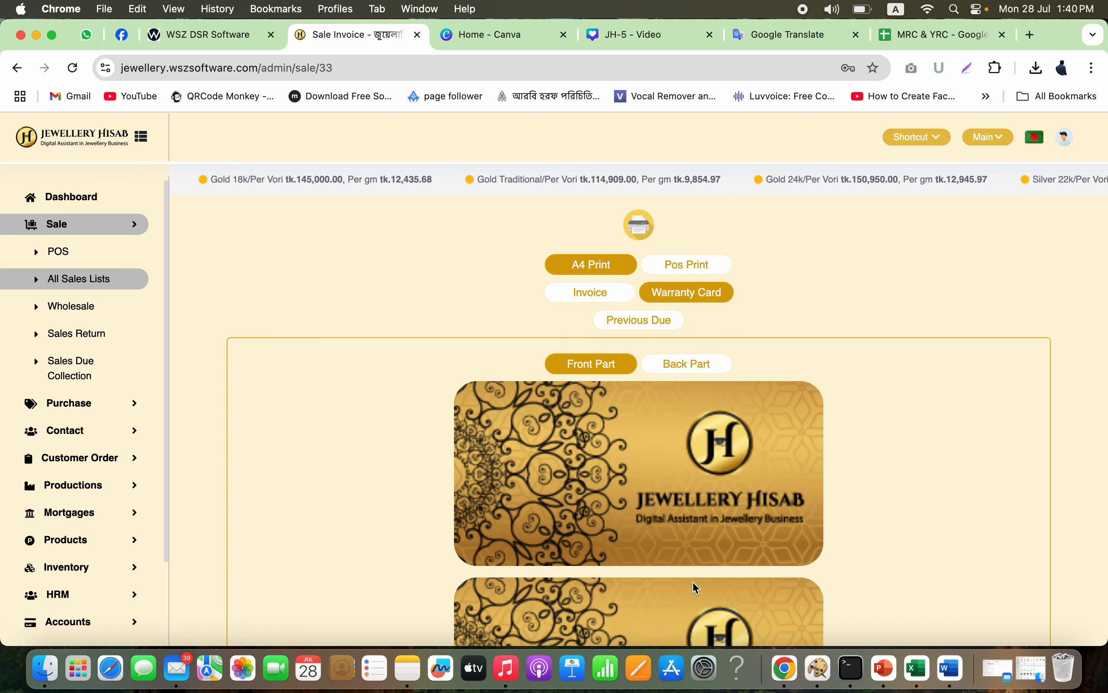
{"action": "left_click", "coordinate": [702, 366]}
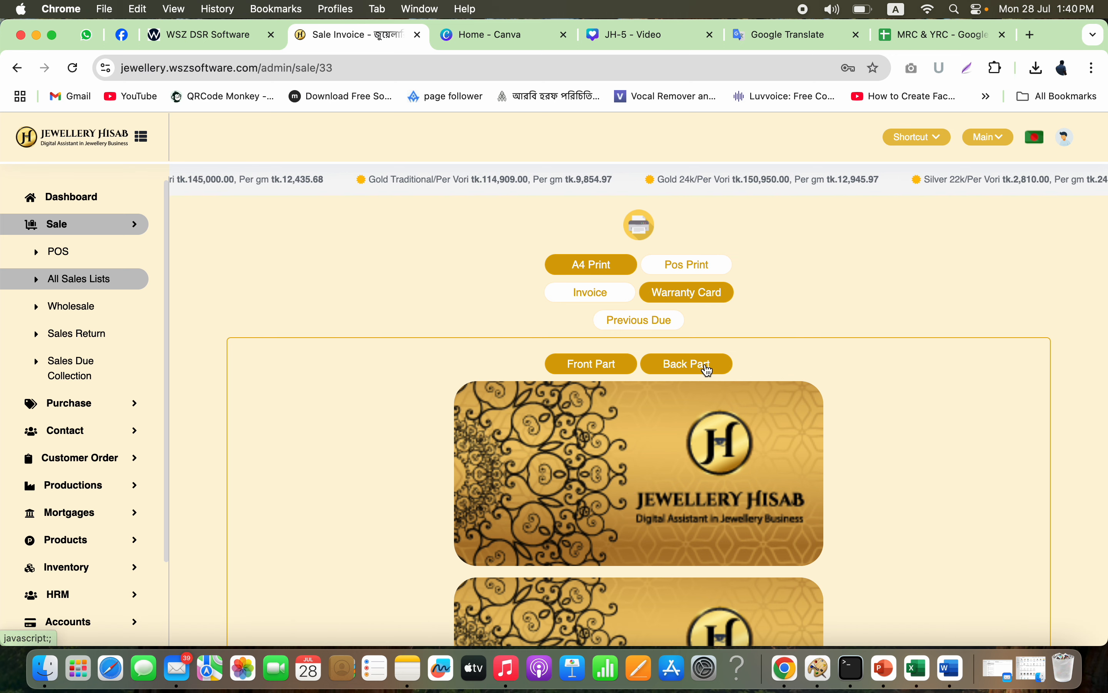
{"action": "scroll", "coordinate": [706, 374], "scroll_direction": "down", "scroll_amount": 6}
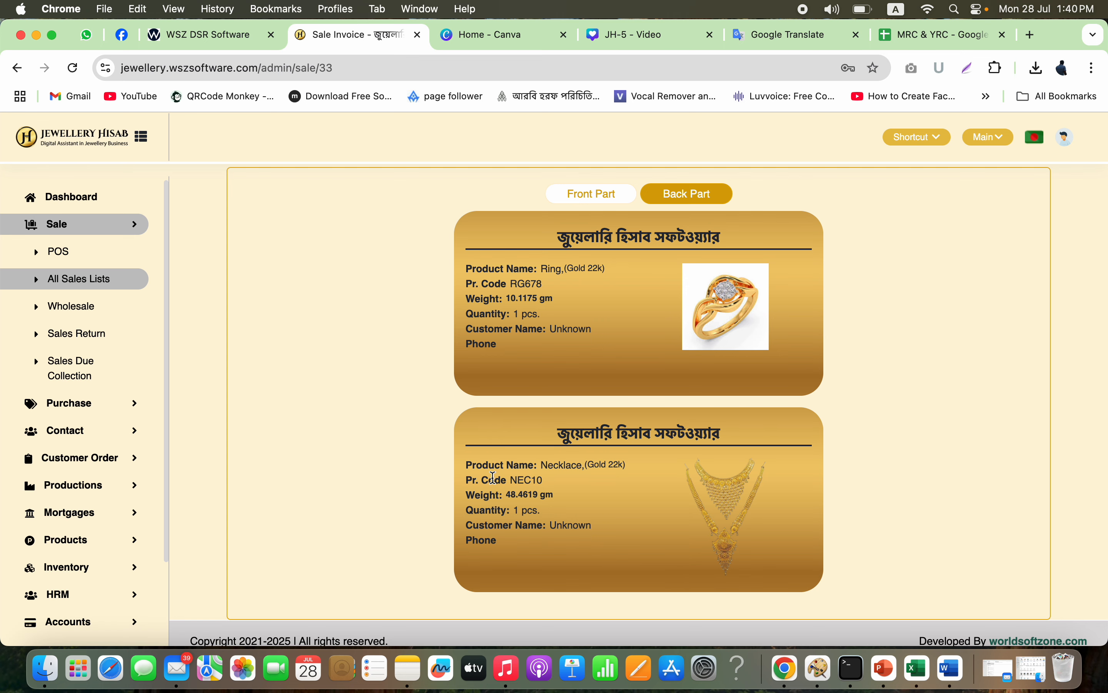
{"action": "scroll", "coordinate": [493, 477], "scroll_direction": "up", "scroll_amount": 6}
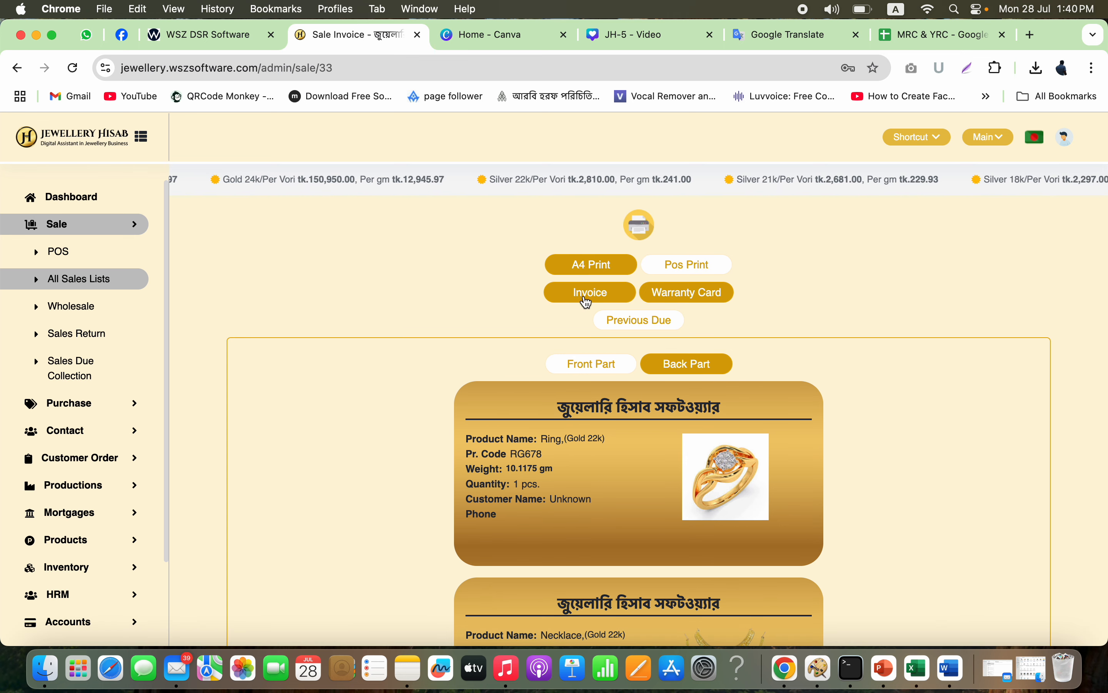
- Return to the sale's invoice, and examine the 28/07/2025 sale's total bill, received and due amounts in the list of all sales
{"action": "left_click", "coordinate": [588, 297]}
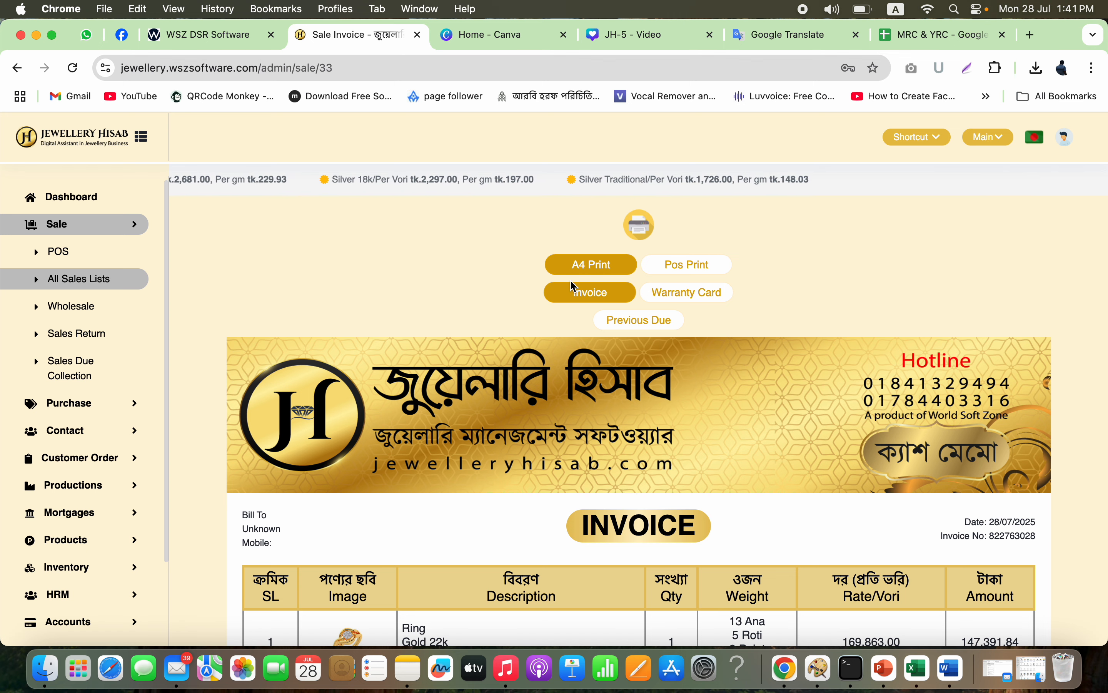
{"action": "left_click", "coordinate": [107, 289]}
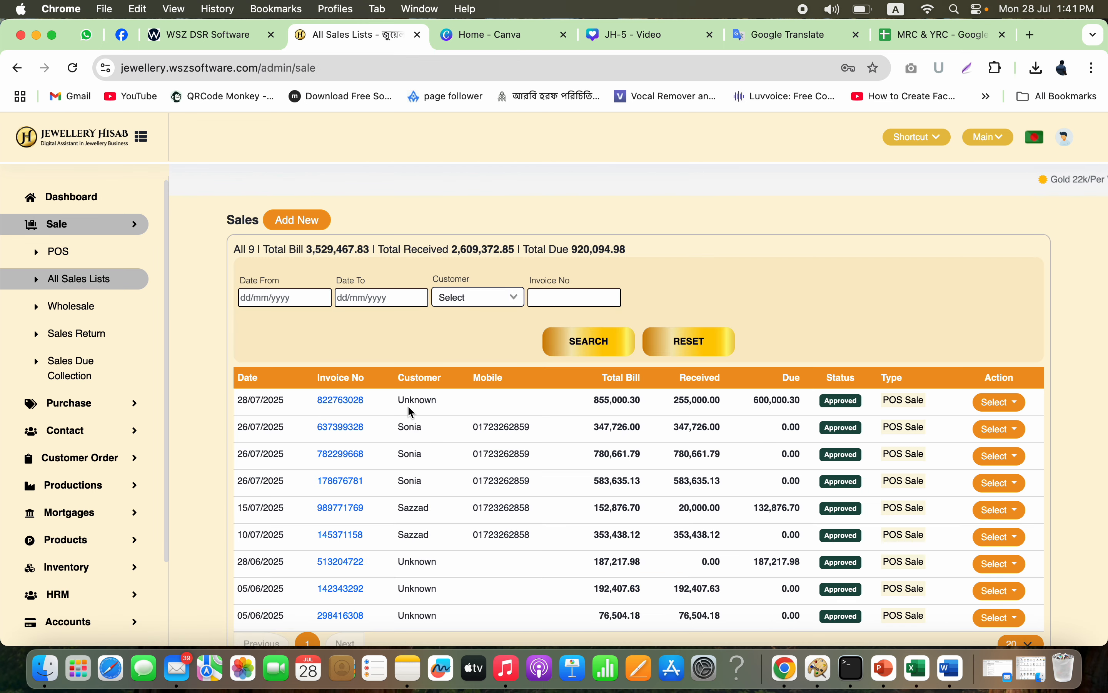
{"action": "double_click", "coordinate": [638, 401]}
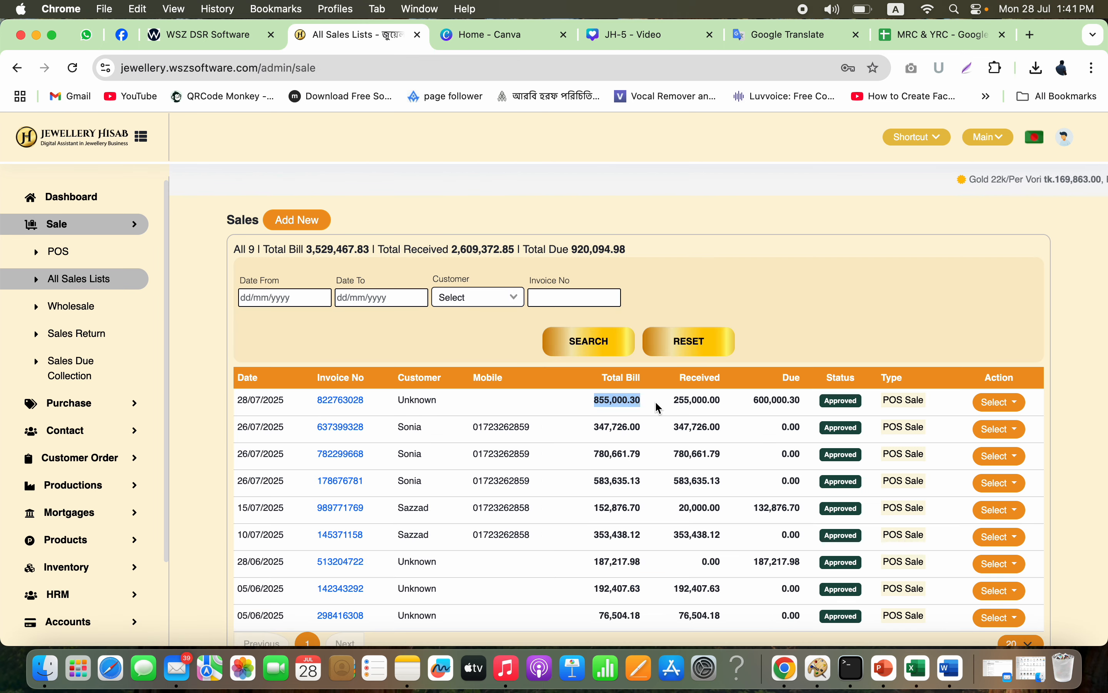
{"action": "double_click", "coordinate": [709, 402]}
{"action": "double_click", "coordinate": [783, 398]}
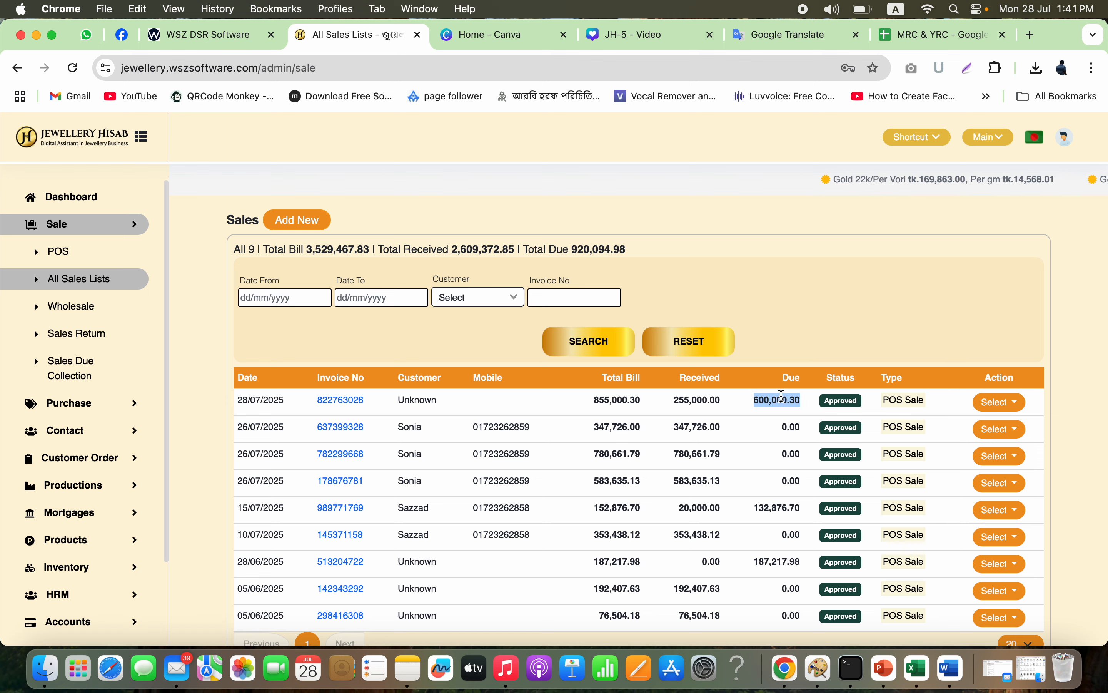
- View the 28/07/2025 sale's invoice from the sales list, and open its Receive Payment form
{"action": "left_click", "coordinate": [339, 403]}
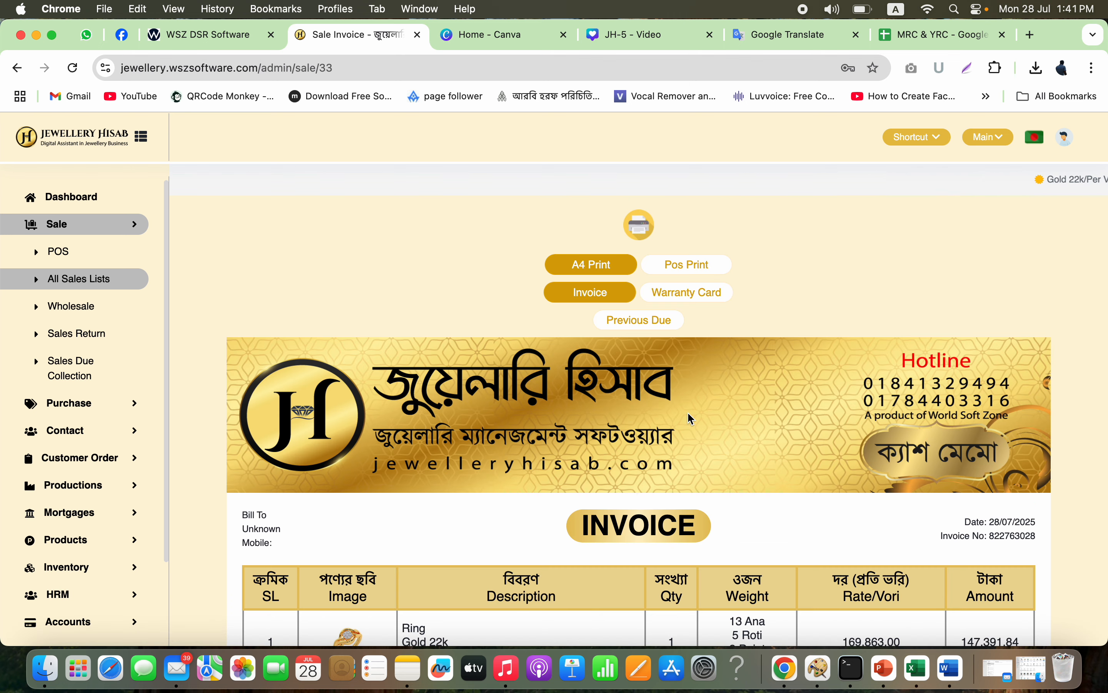
{"action": "left_click", "coordinate": [110, 279]}
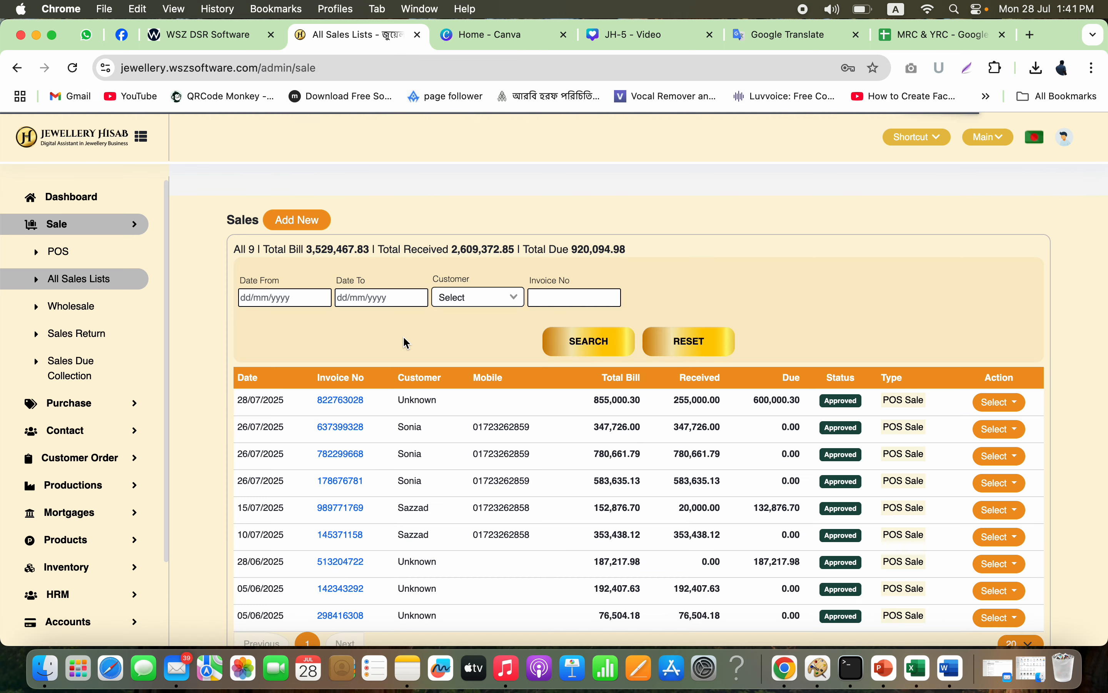
{"action": "left_click", "coordinate": [999, 402]}
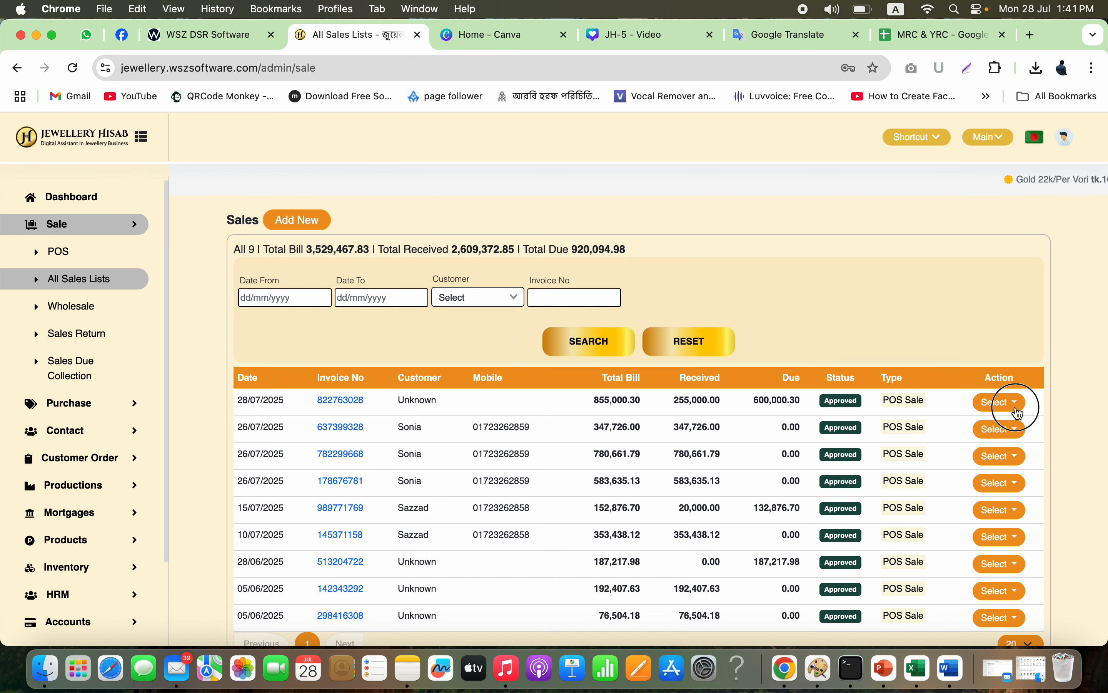
{"action": "left_click", "coordinate": [982, 440]}
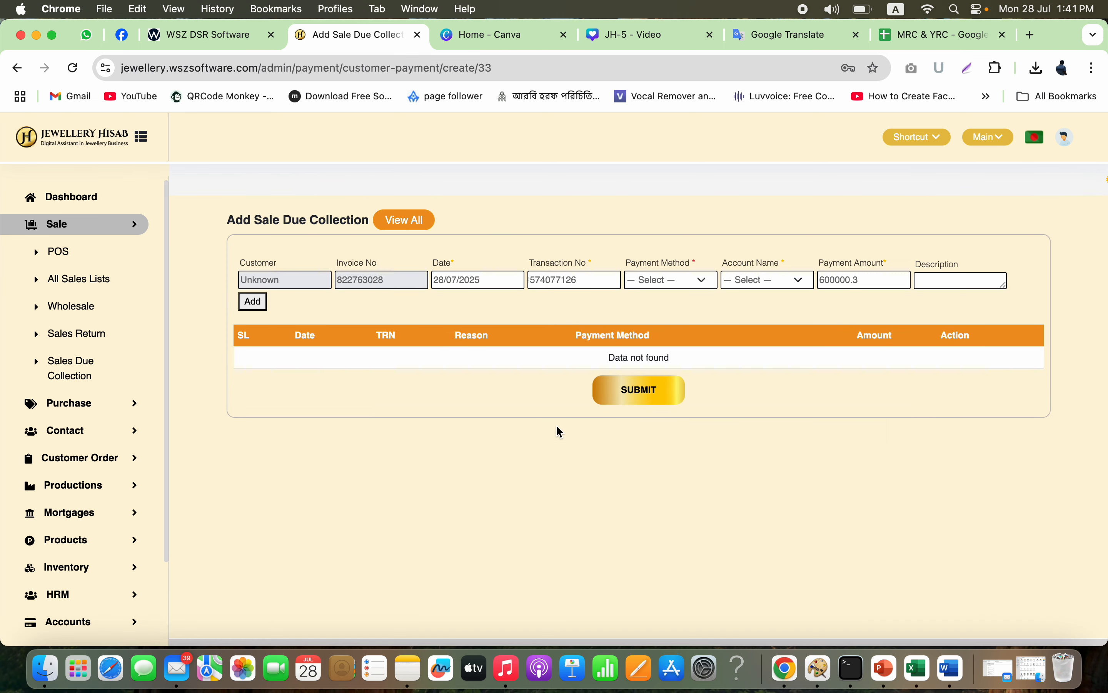
- View the blank POS sale form, and view the 28/07/2025 sale's Return form from the sales list
{"action": "left_click", "coordinate": [76, 253]}
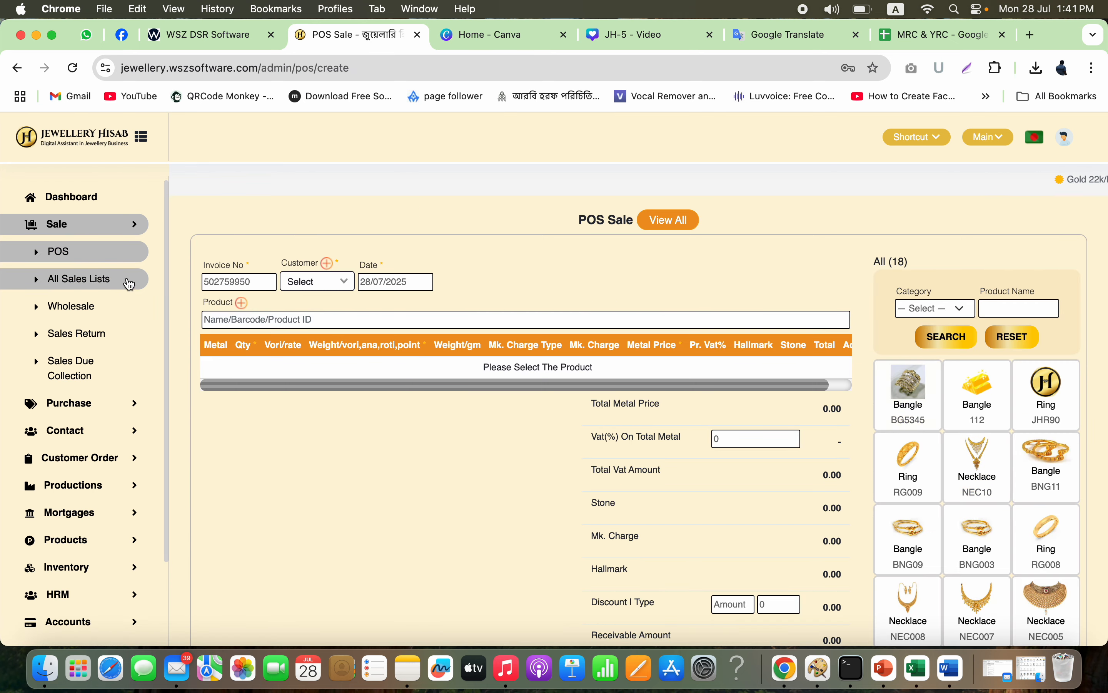
{"action": "left_click", "coordinate": [92, 281]}
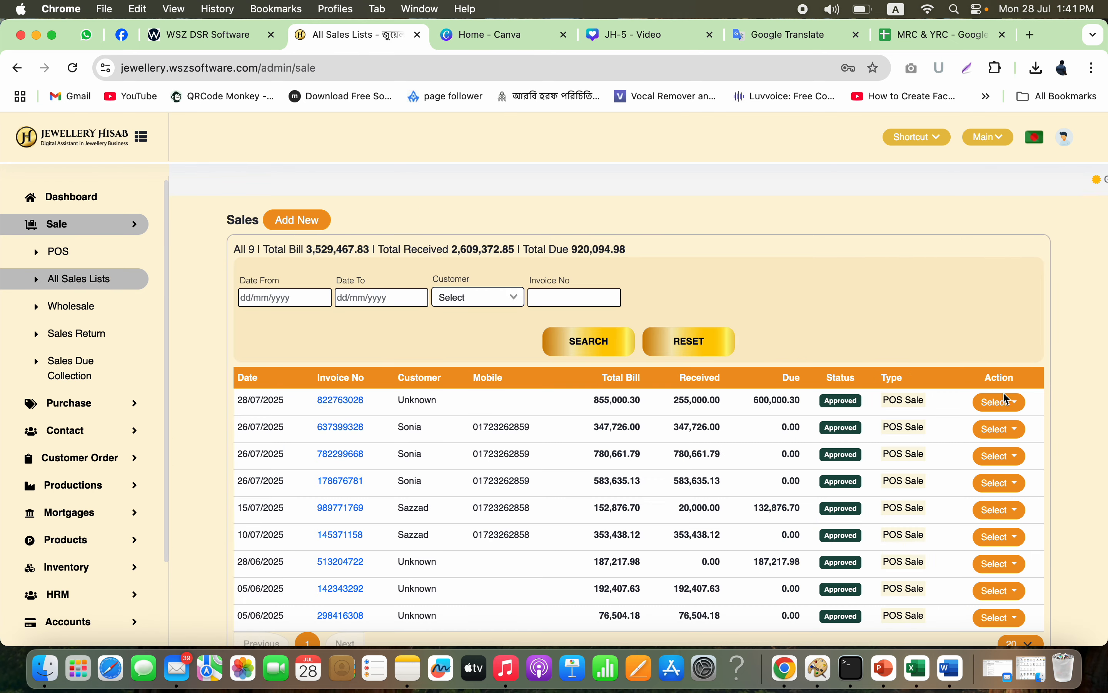
{"action": "left_click", "coordinate": [1000, 401]}
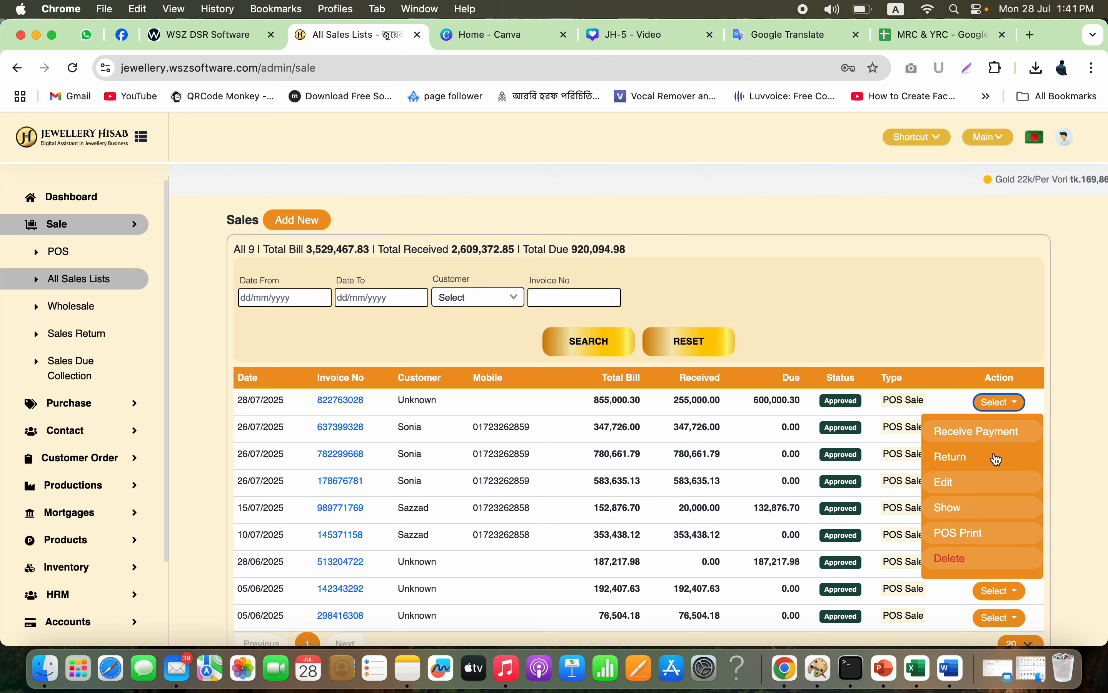
{"action": "left_click", "coordinate": [984, 457]}
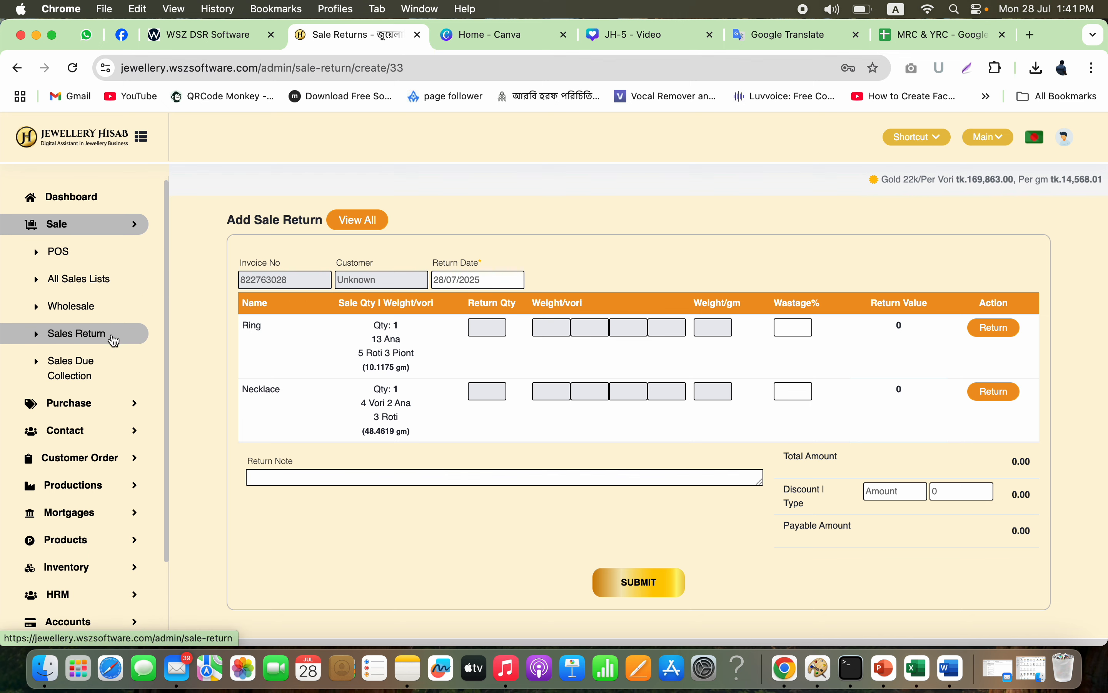
{"action": "left_click", "coordinate": [108, 281]}
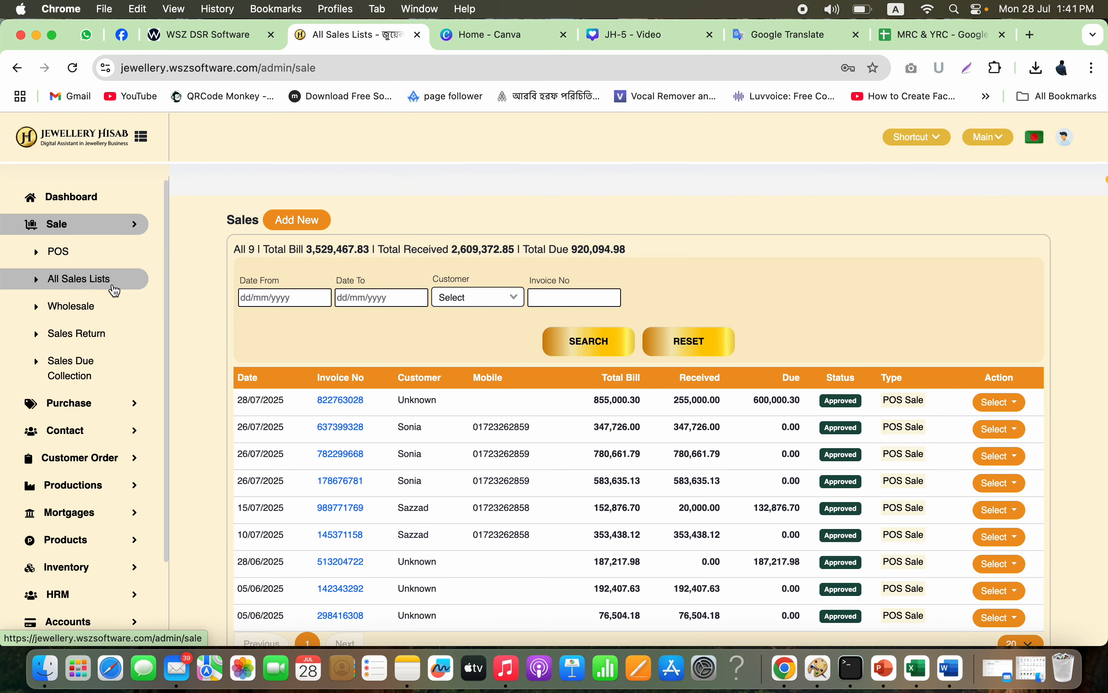
- Open a new wholesale entry form and view its Stock Type options without choosing one
{"action": "left_click", "coordinate": [79, 310]}
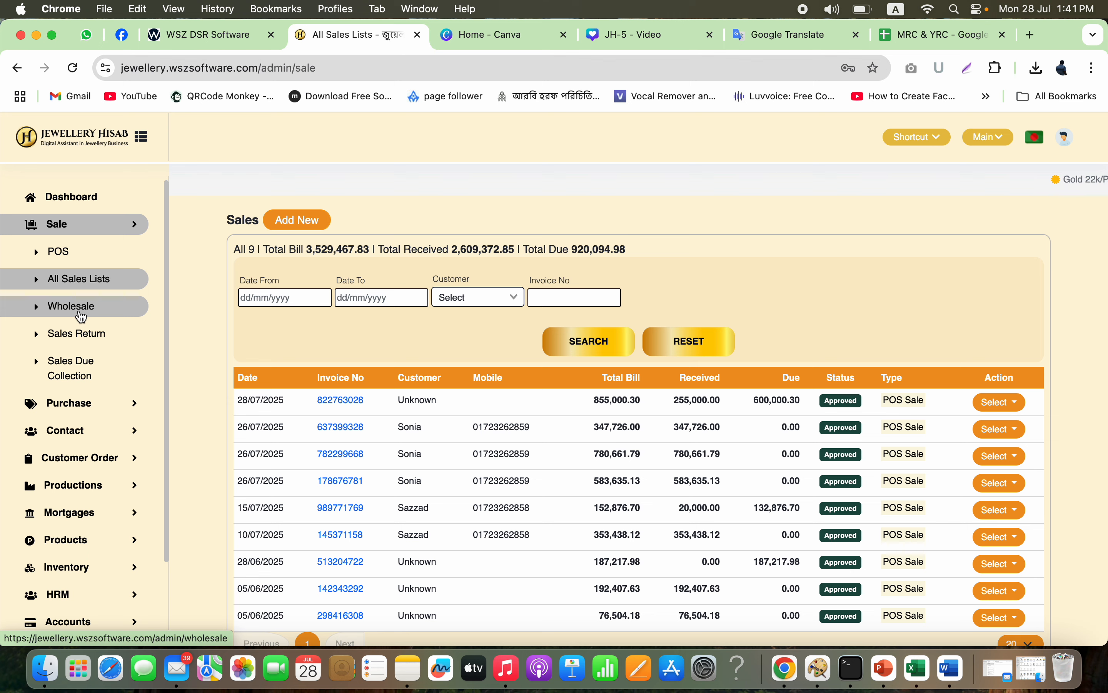
{"action": "left_click", "coordinate": [359, 225]}
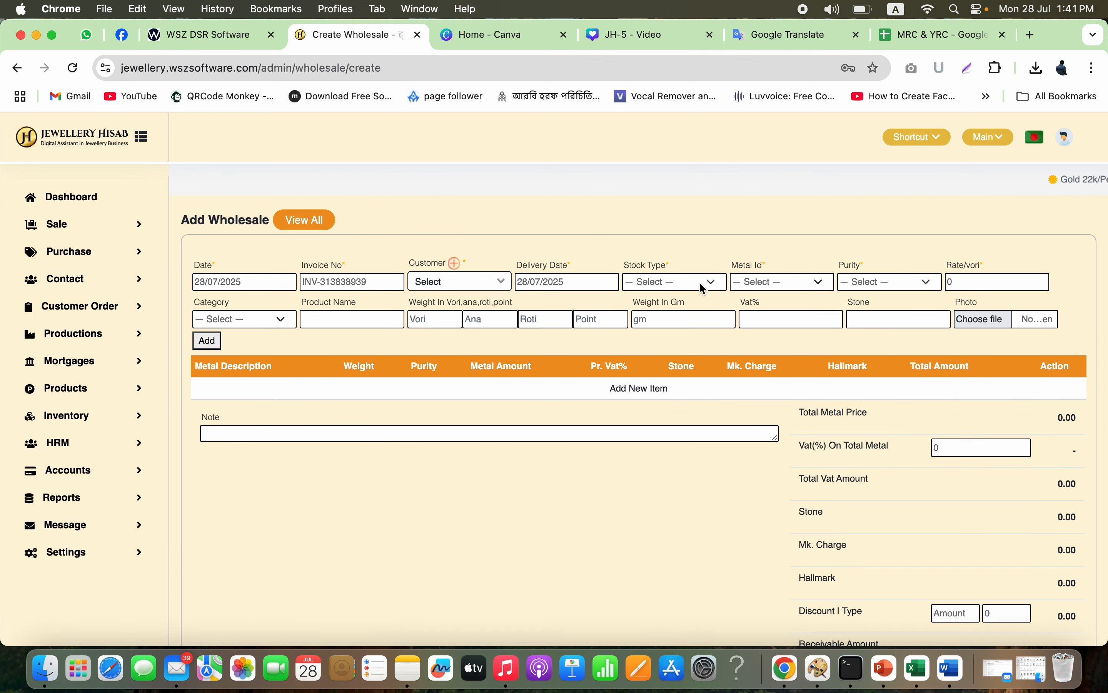
{"action": "left_click", "coordinate": [704, 288]}
{"action": "left_click", "coordinate": [433, 464]}
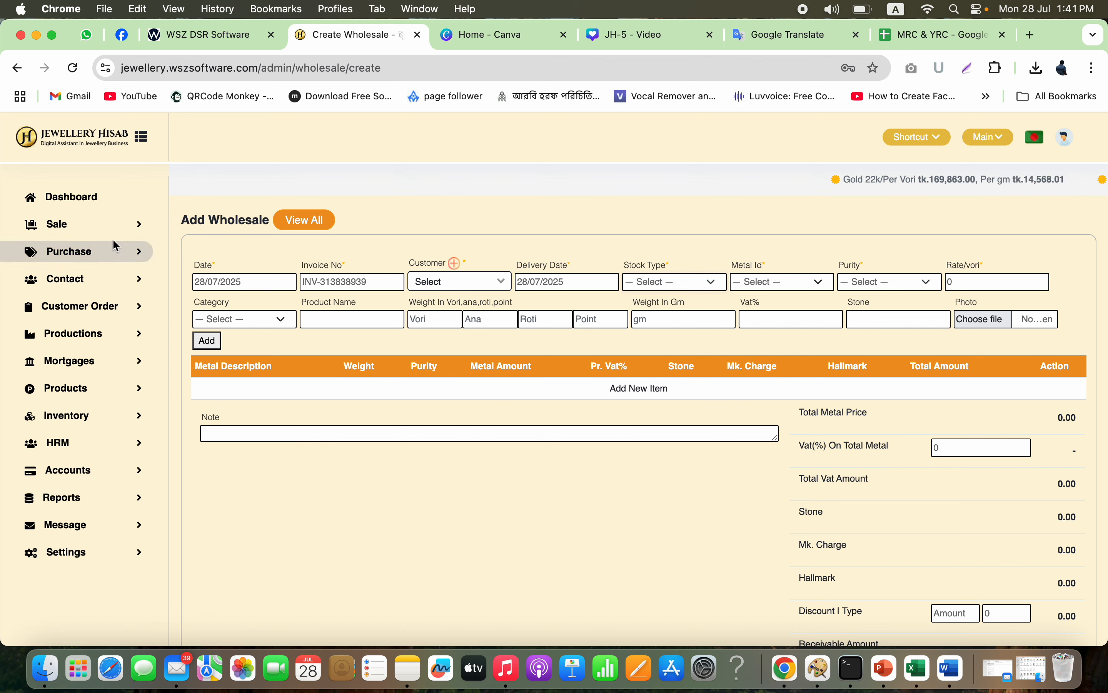
- View the sales due collections, and start adding a new collection to view the actions available for the 28/07/2025 sale
{"action": "left_click", "coordinate": [103, 234]}
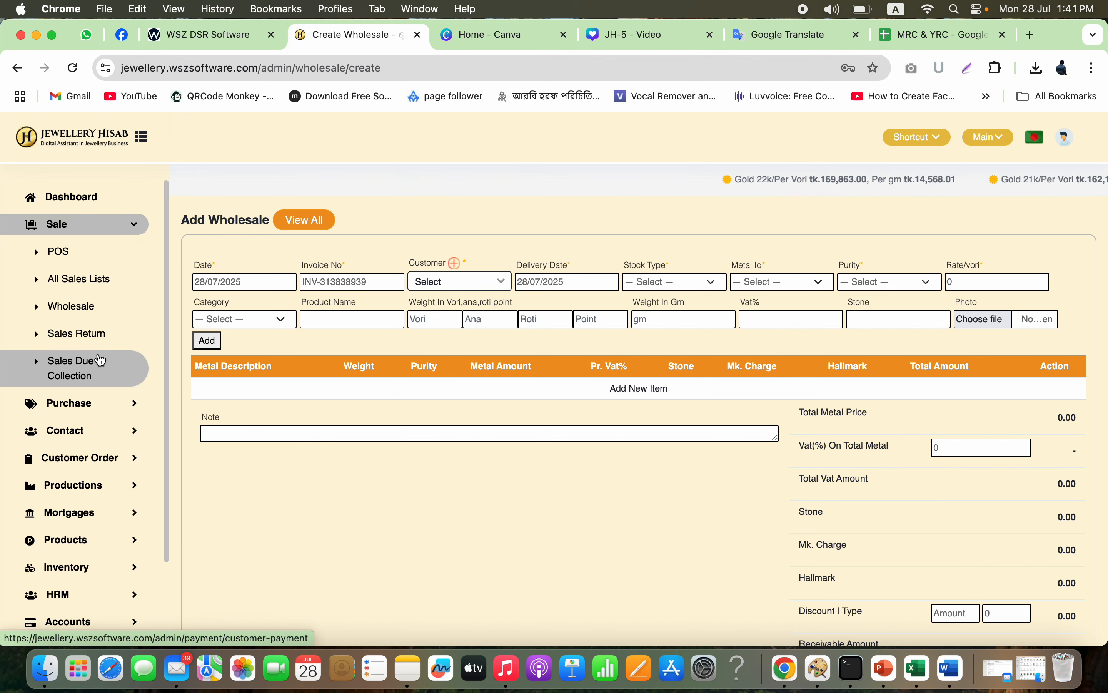
{"action": "left_click", "coordinate": [85, 370]}
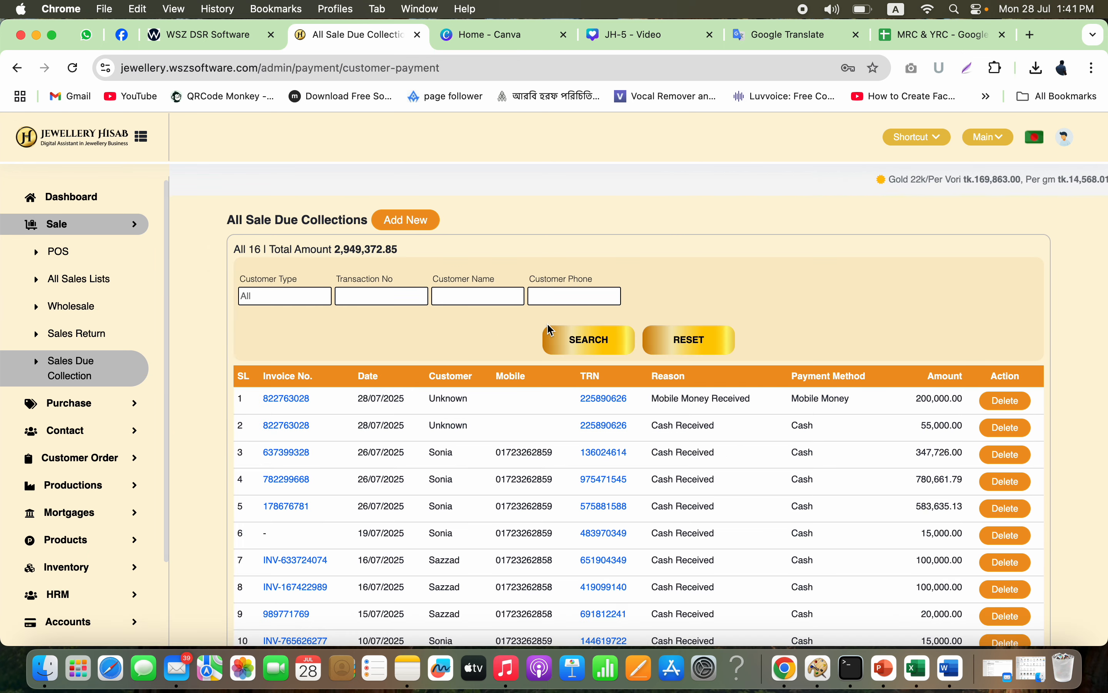
{"action": "left_click", "coordinate": [401, 221]}
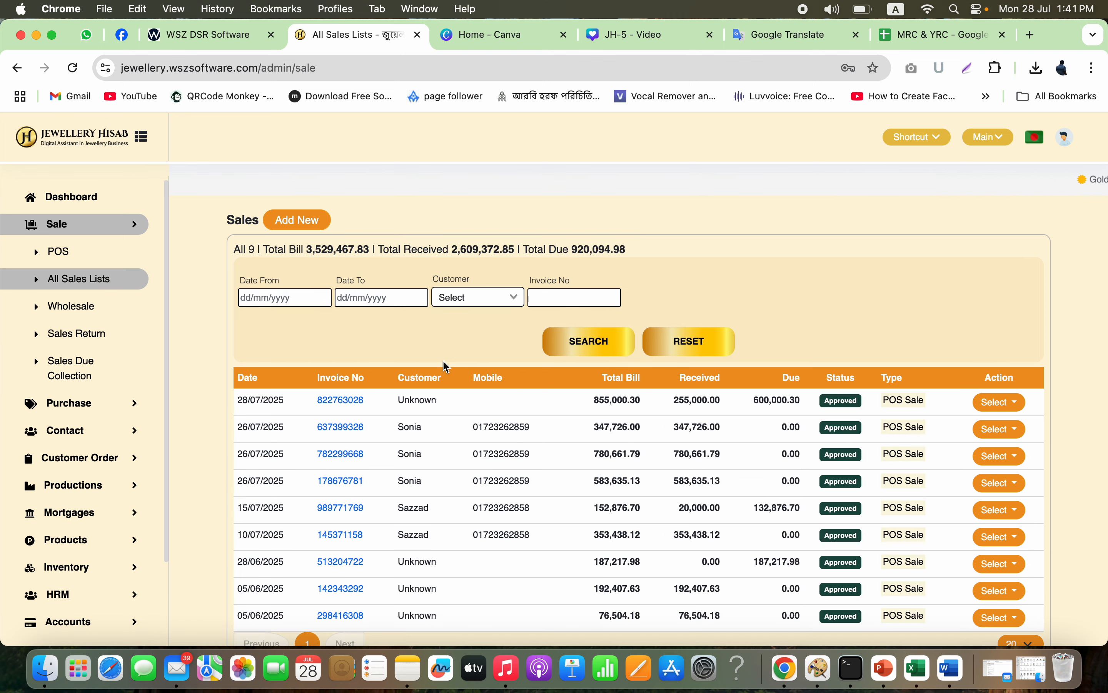
{"action": "left_click", "coordinate": [1000, 402]}
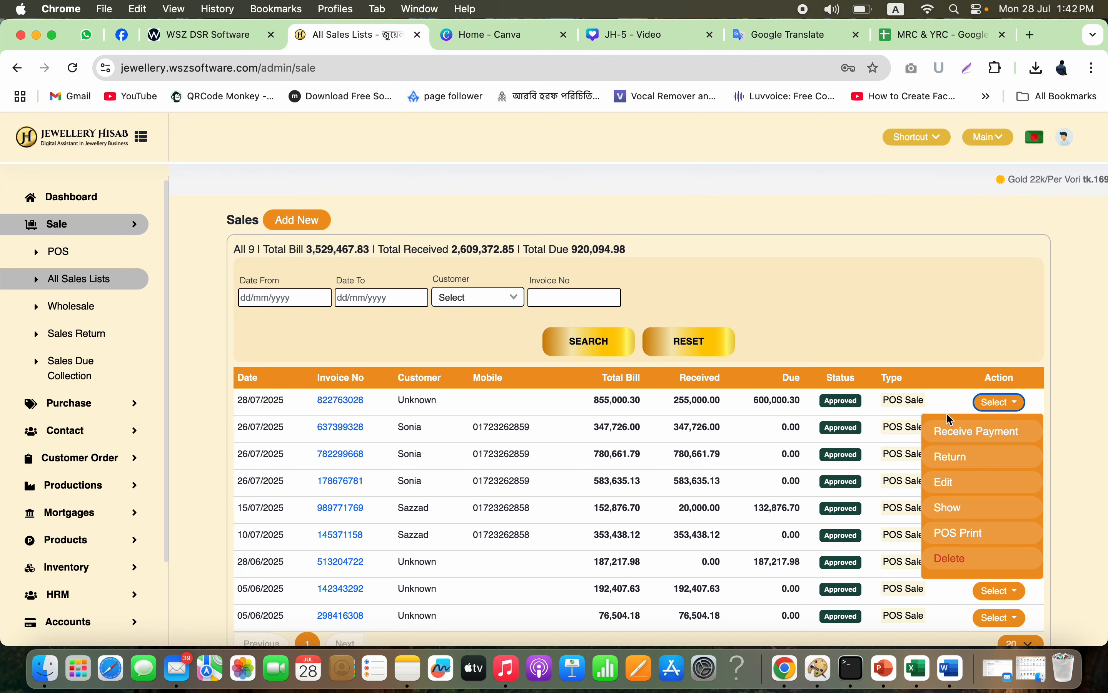
{"action": "left_click", "coordinate": [852, 300]}
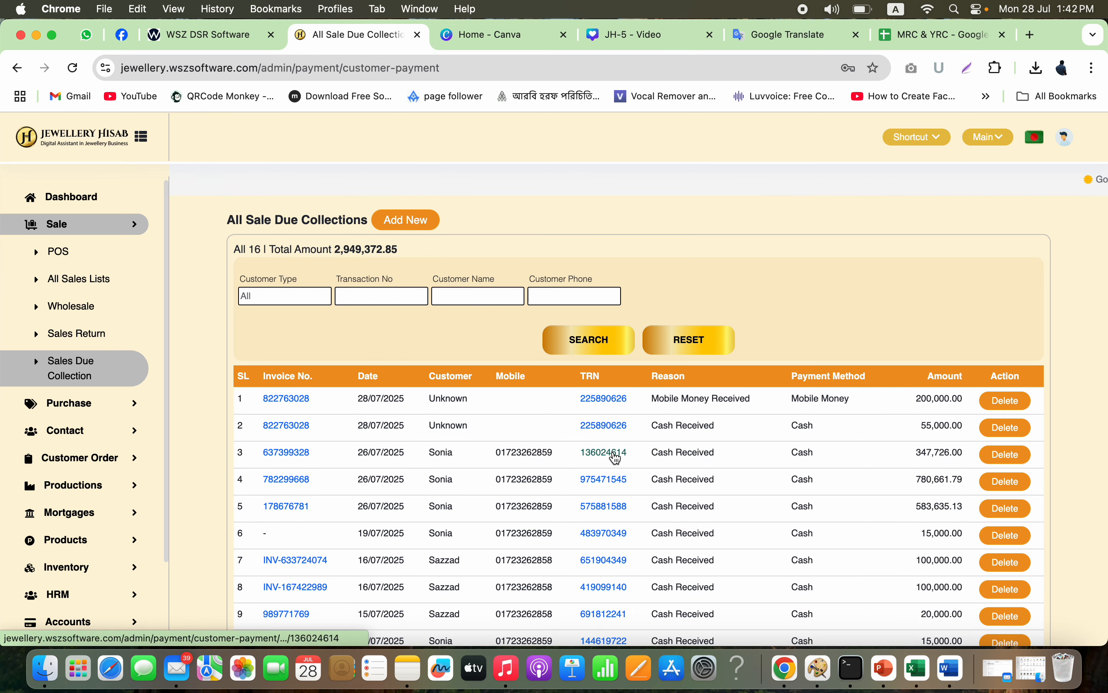
- Examine the list of sale due collections and view the money receipt of the 28/07/2025 Mobile Money payment
{"action": "scroll", "coordinate": [614, 452], "scroll_direction": "down", "scroll_amount": 5}
{"action": "scroll", "coordinate": [811, 473], "scroll_direction": "up", "scroll_amount": 5}
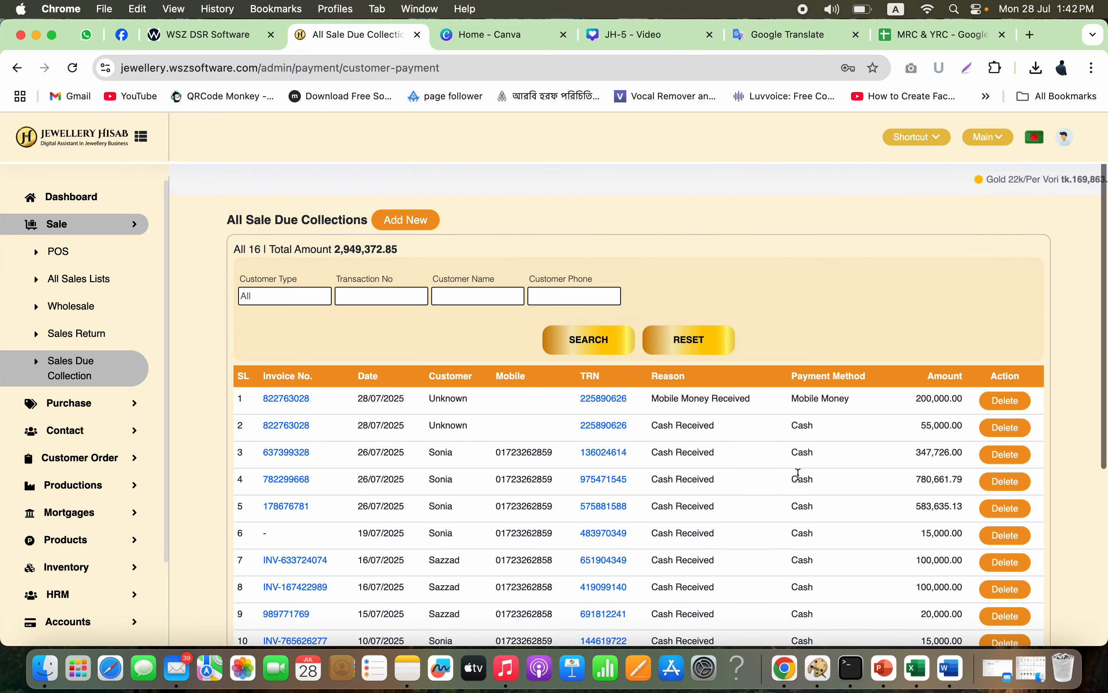
{"action": "left_click", "coordinate": [603, 406]}
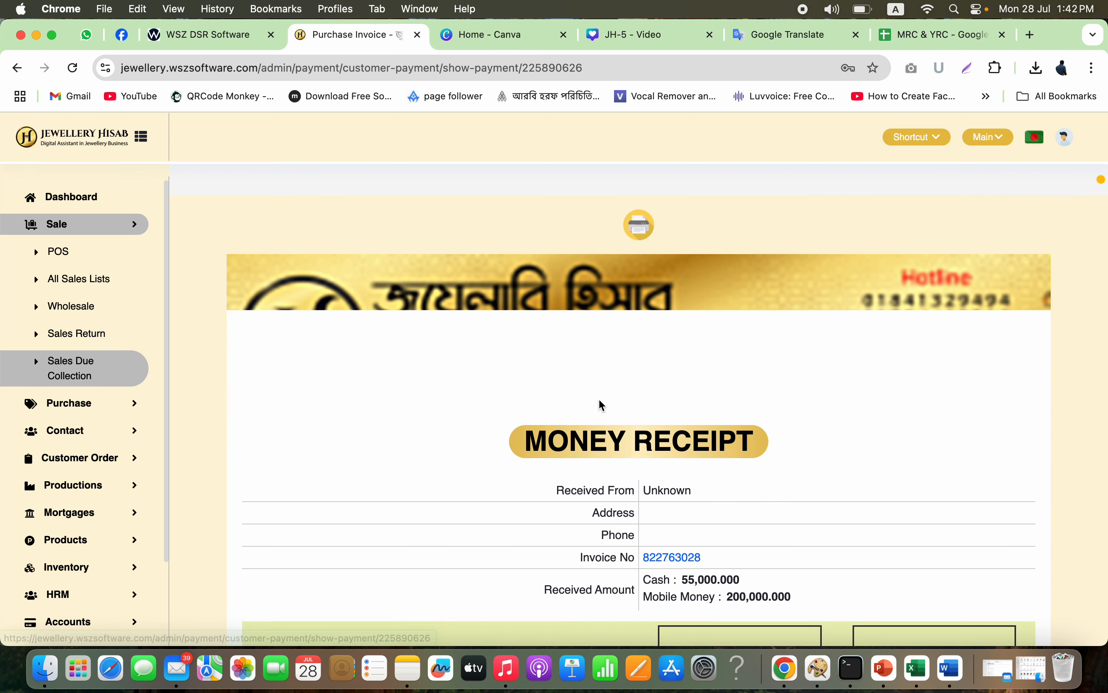
{"action": "scroll", "coordinate": [602, 405], "scroll_direction": "down", "scroll_amount": 4}
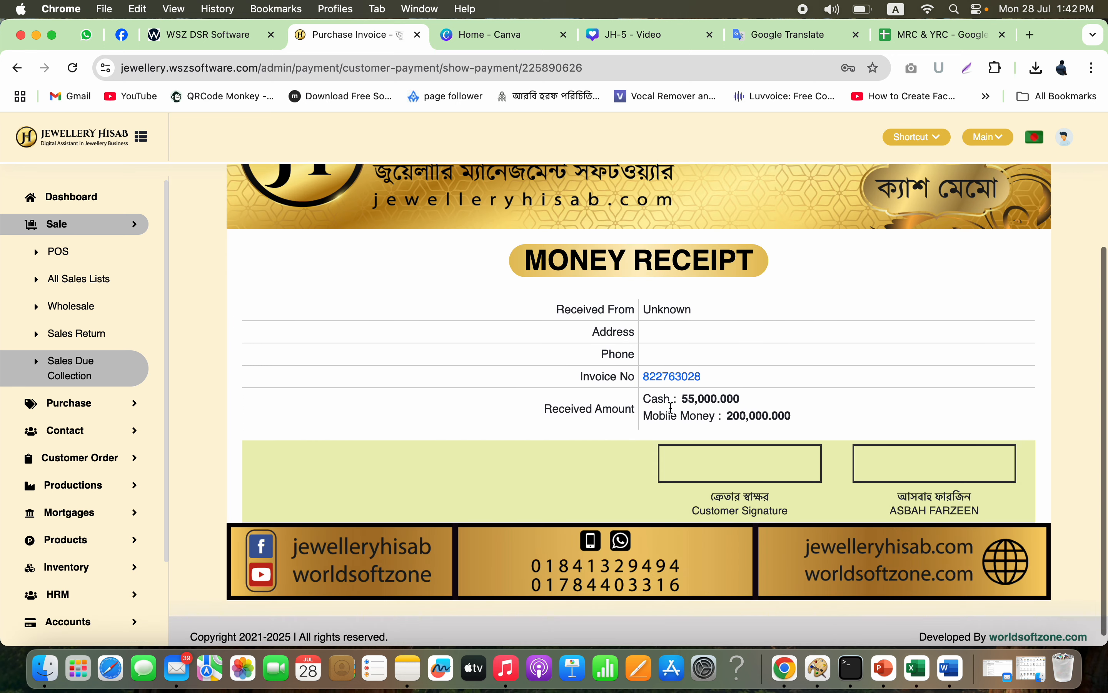